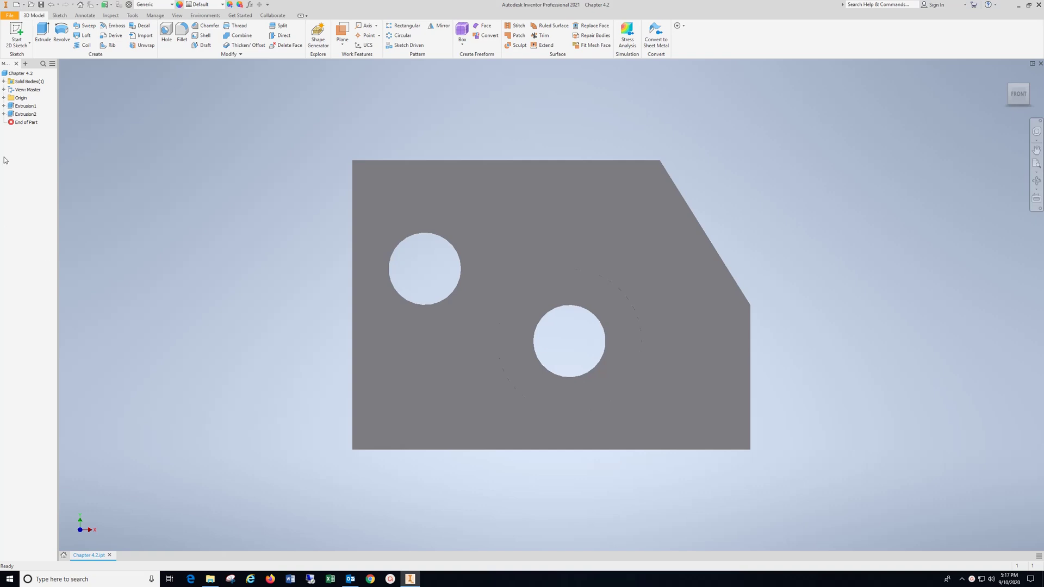
- Create a new drawing from the English ANSI (in).idw template
left_click(10, 17)
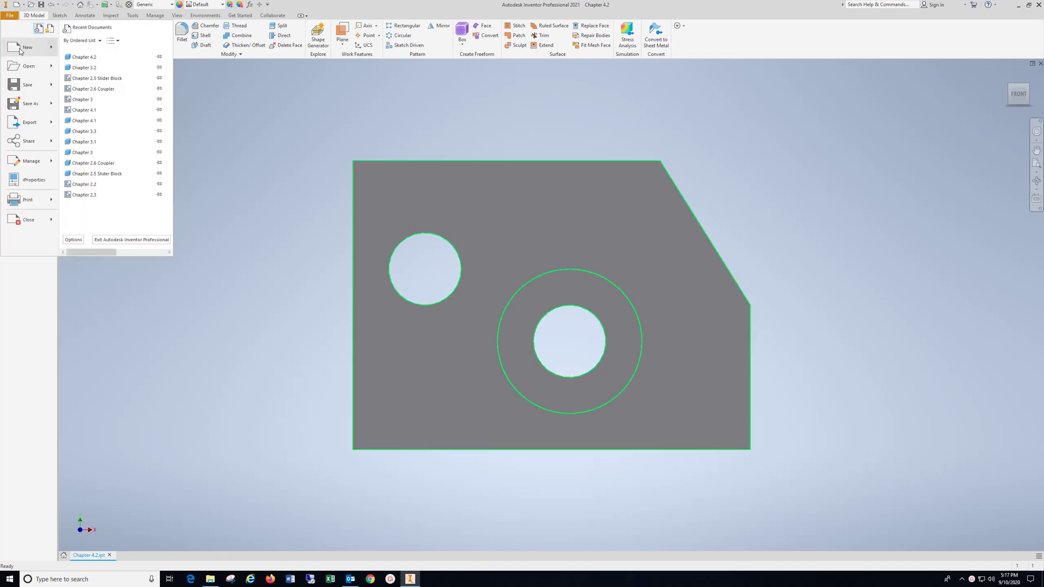
left_click(17, 47)
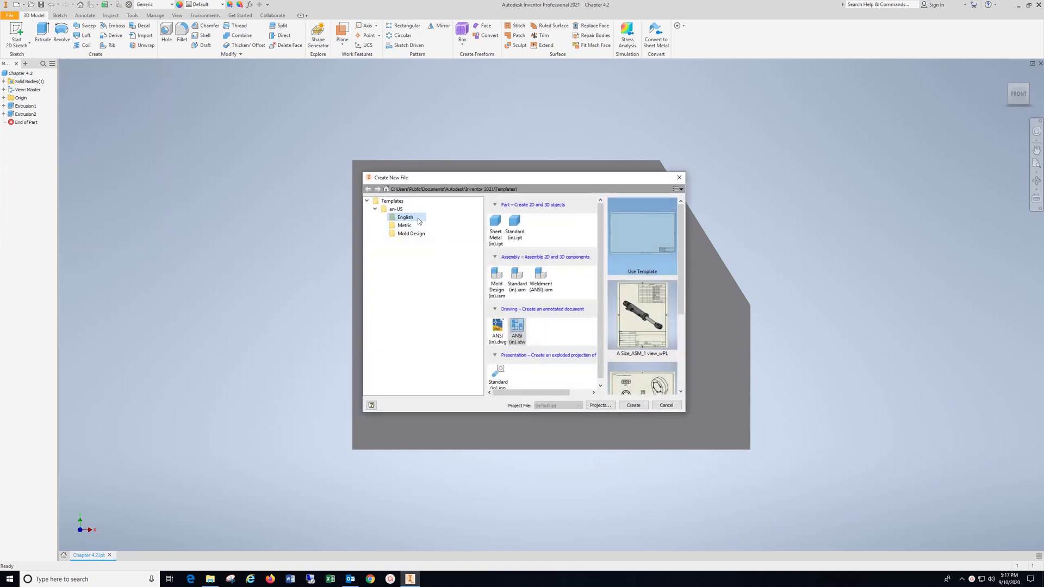
left_click(376, 210)
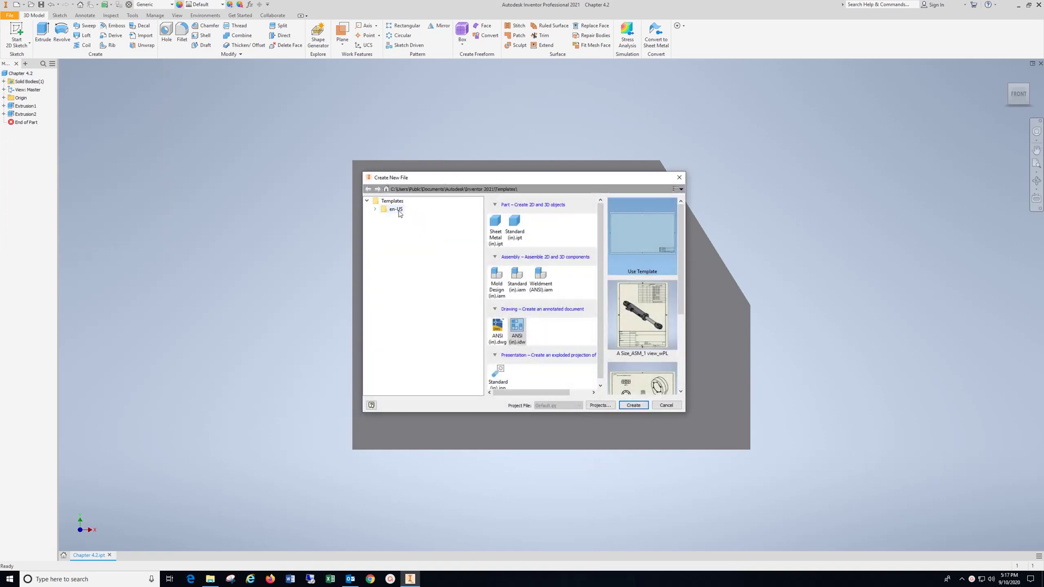
left_click(375, 210)
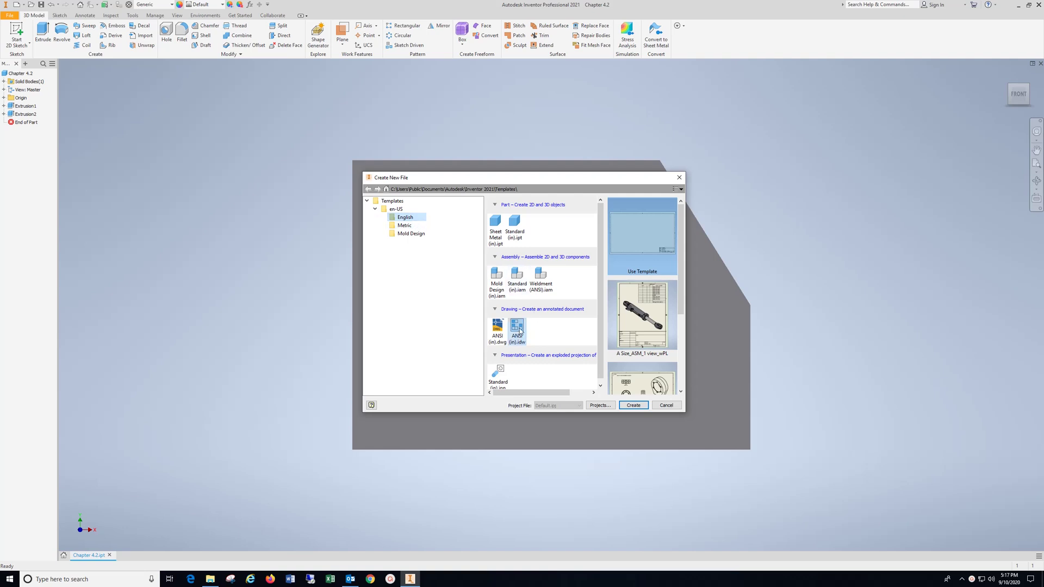
left_click(631, 406)
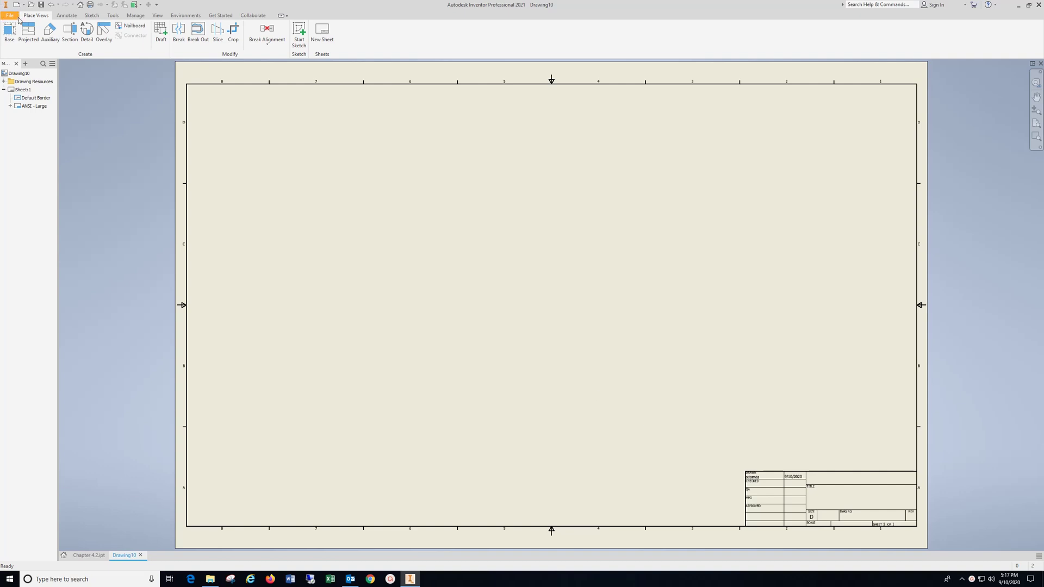
- Place a front base view of the Chapter 4.2 part at scale 1.5 with projected top, right-side and isometric views
left_click(9, 31)
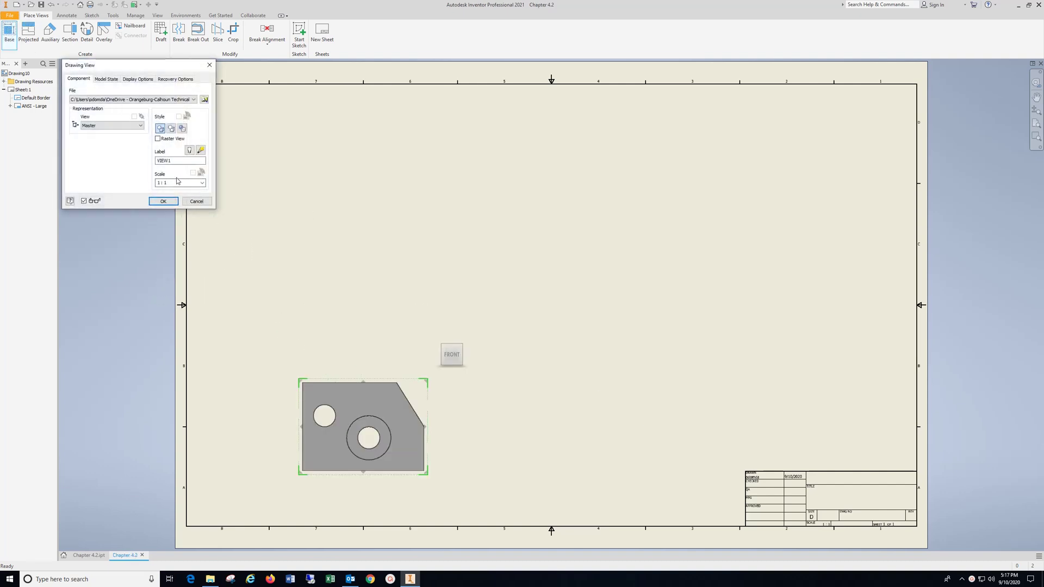
left_click_drag(177, 183, 160, 184)
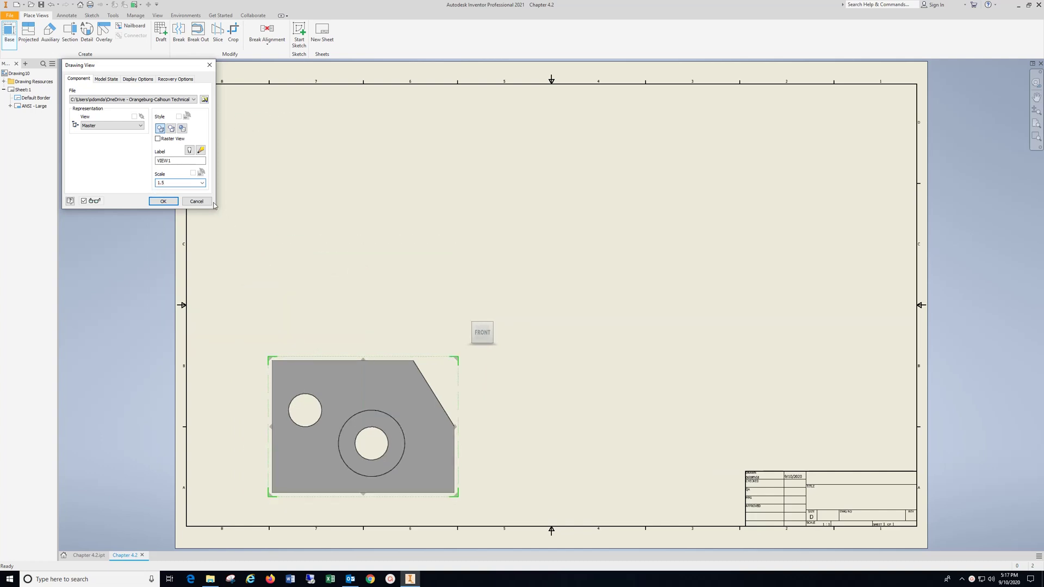
left_click(349, 177)
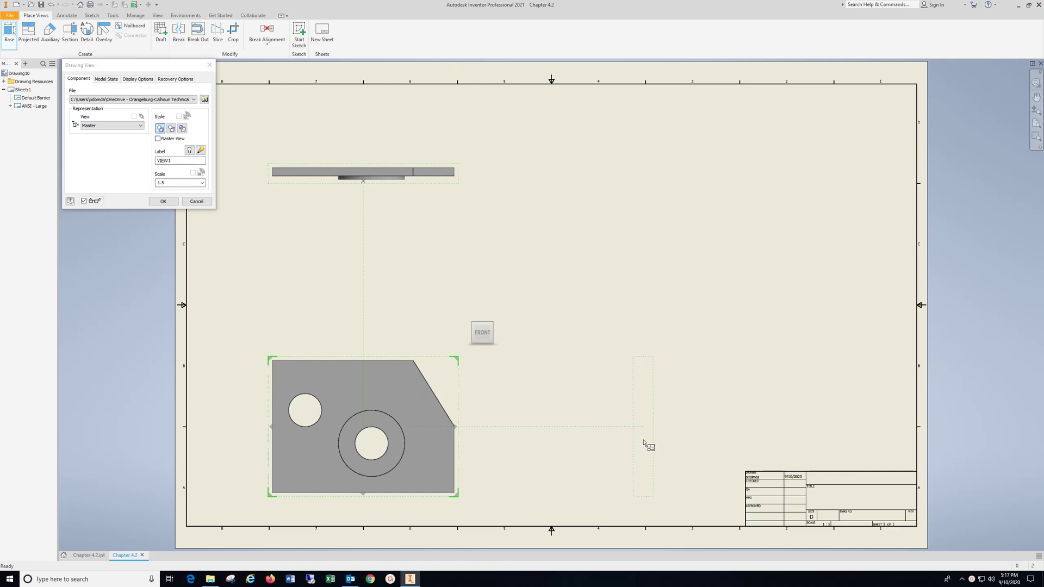
left_click(647, 443)
left_click(781, 217)
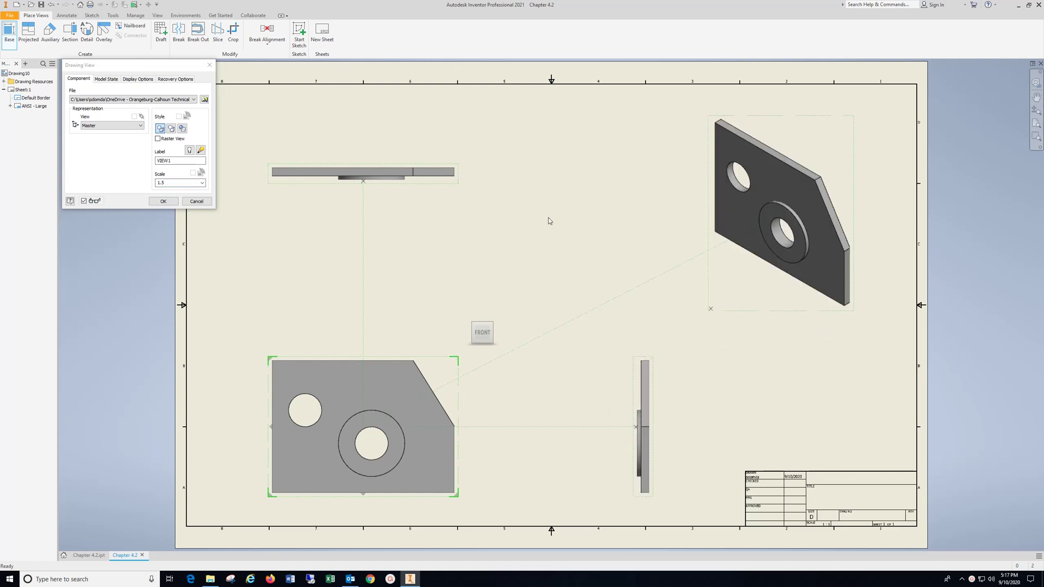
left_click(163, 201)
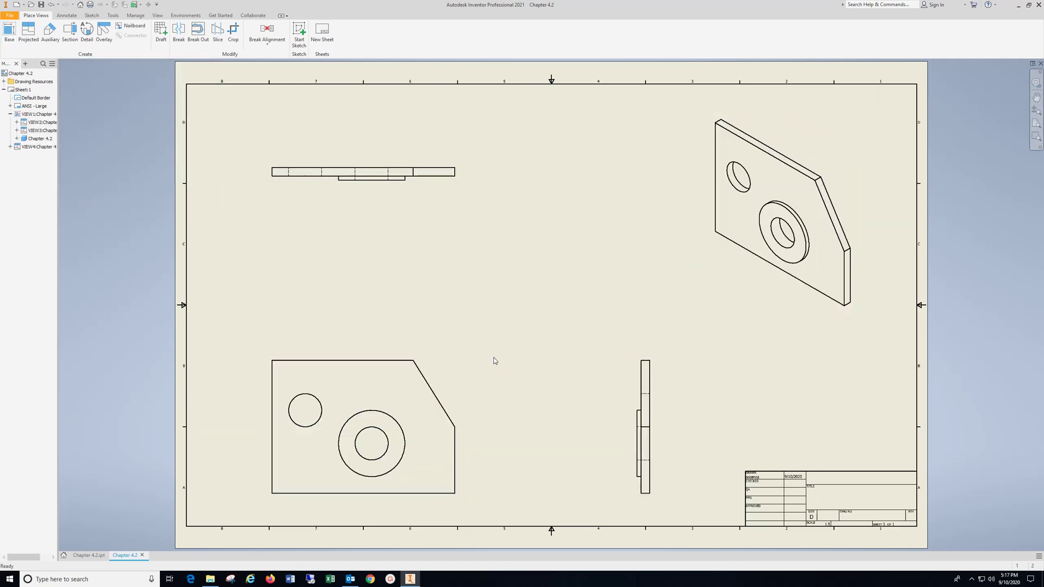
- Reposition the front, right-side and top views on the sheet to leave room for dimensions
left_click_drag(395, 356, 419, 321)
left_click_drag(659, 320, 672, 321)
left_click_drag(364, 166, 360, 149)
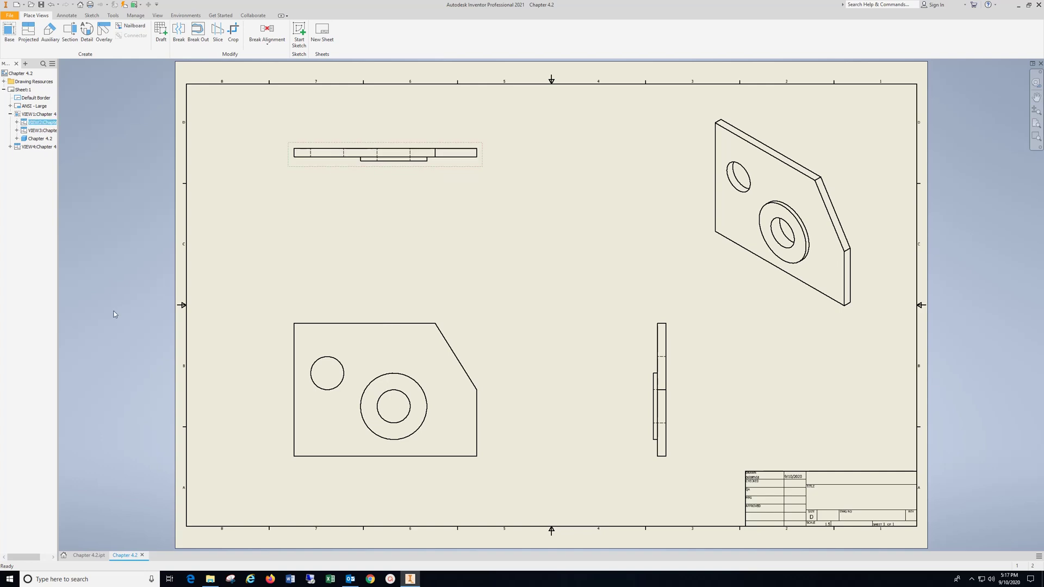
- Add center marks to the small upper-left hole and the large boss circle in the front view
left_click(66, 15)
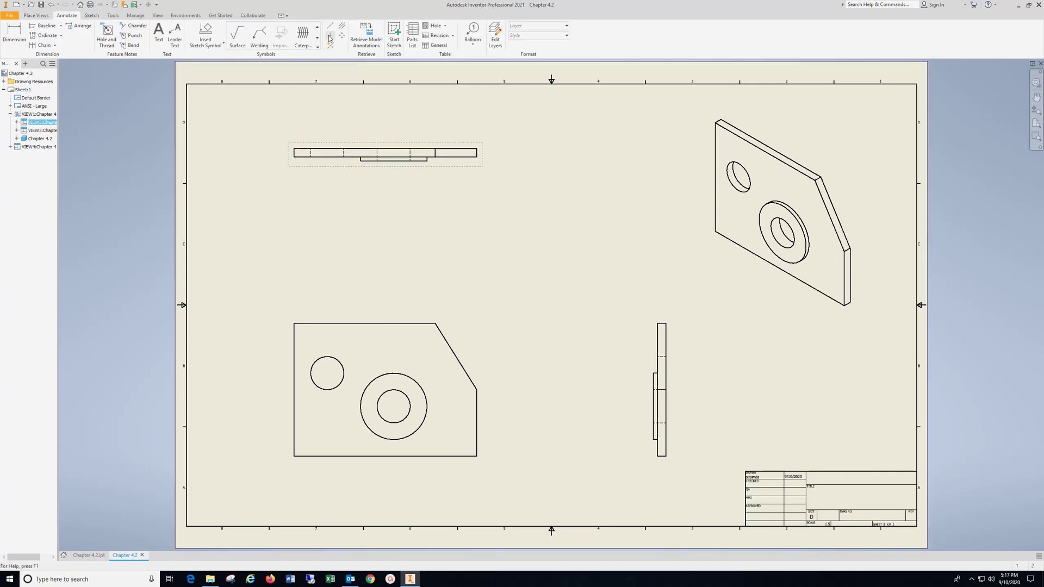
left_click(321, 166)
key("c")
left_click(339, 361)
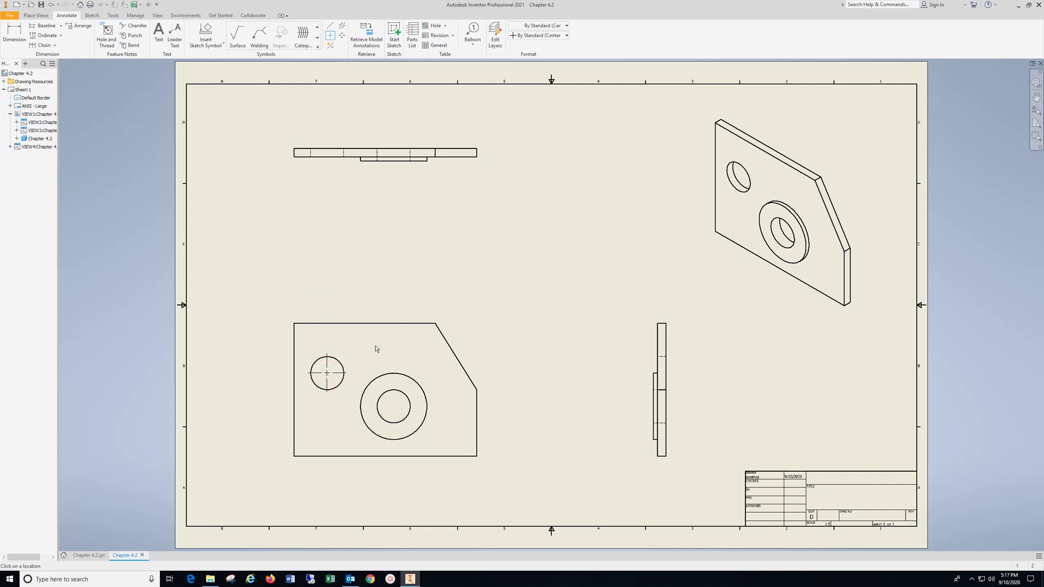
left_click(423, 387)
key("Escape")
- Add bisector centerlines between the hidden edges of both holes in the top and right-side views
left_click(341, 28)
left_click(377, 155)
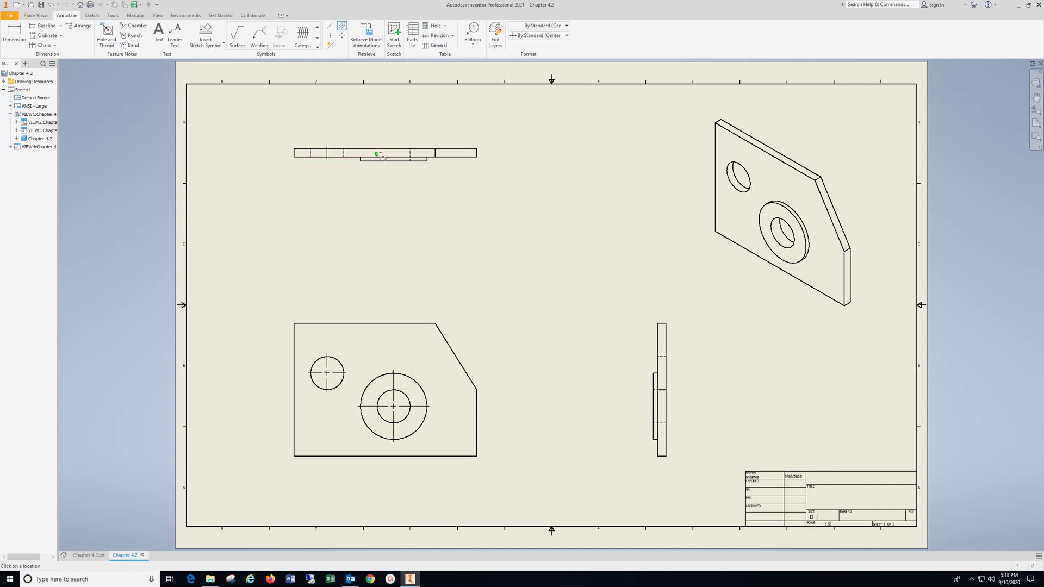
left_click(411, 155)
left_click(660, 423)
left_click(662, 390)
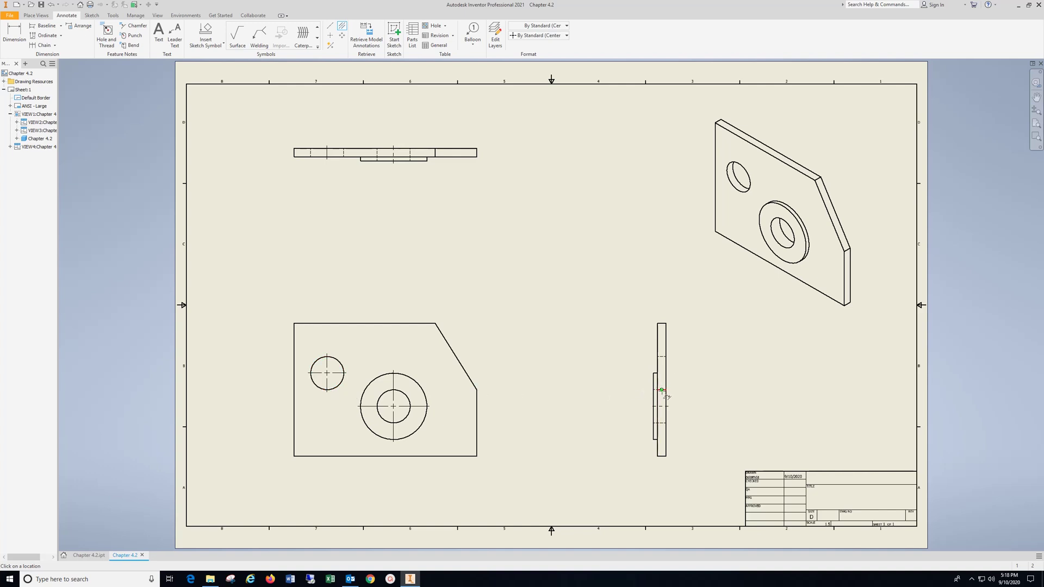
left_click(661, 356)
key("Escape")
- Dimension the small hole's center from the plate's left and bottom edges in the front view
left_click(14, 34)
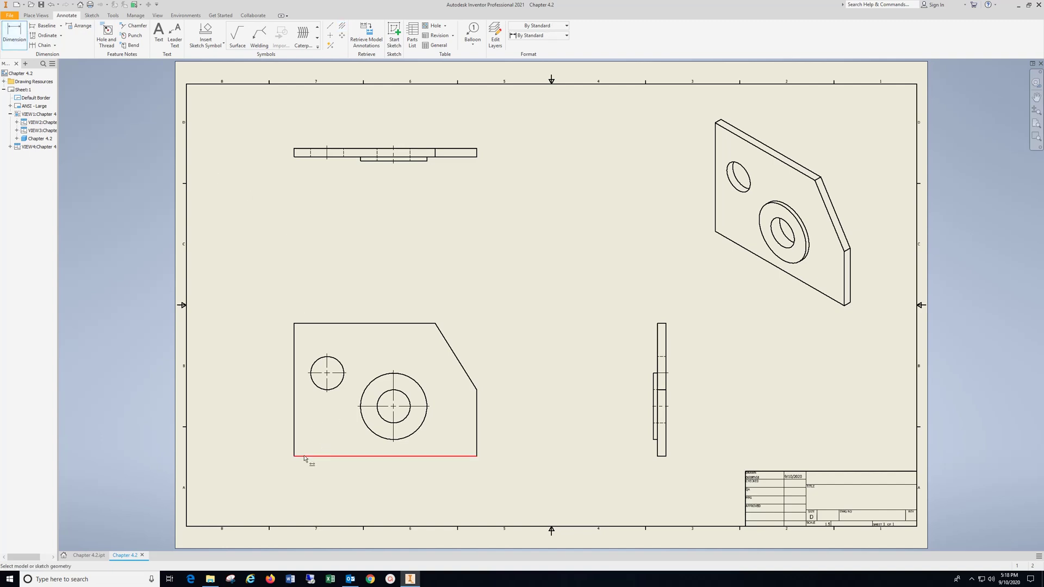
left_click(295, 436)
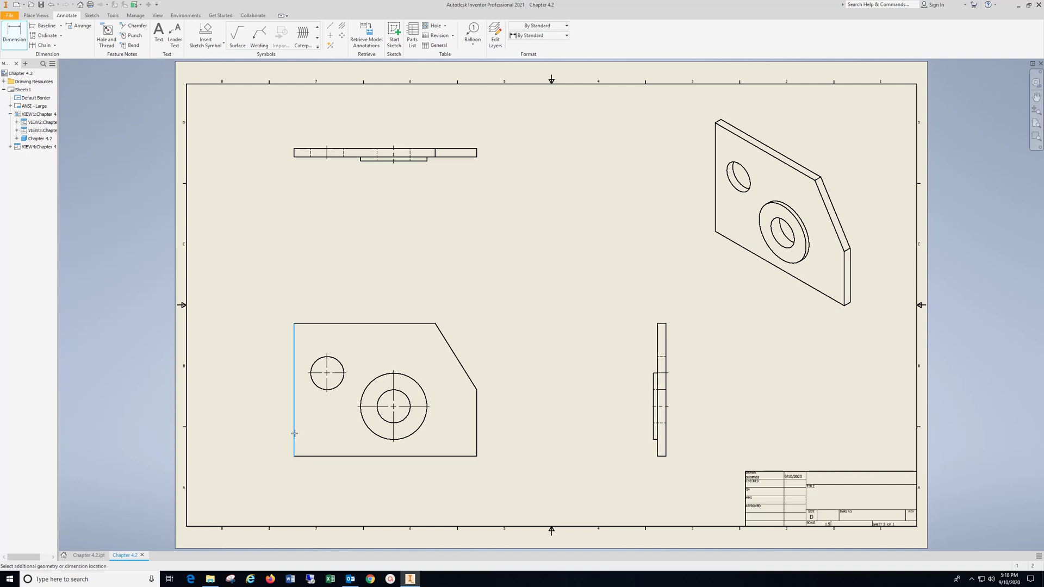
left_click(322, 357)
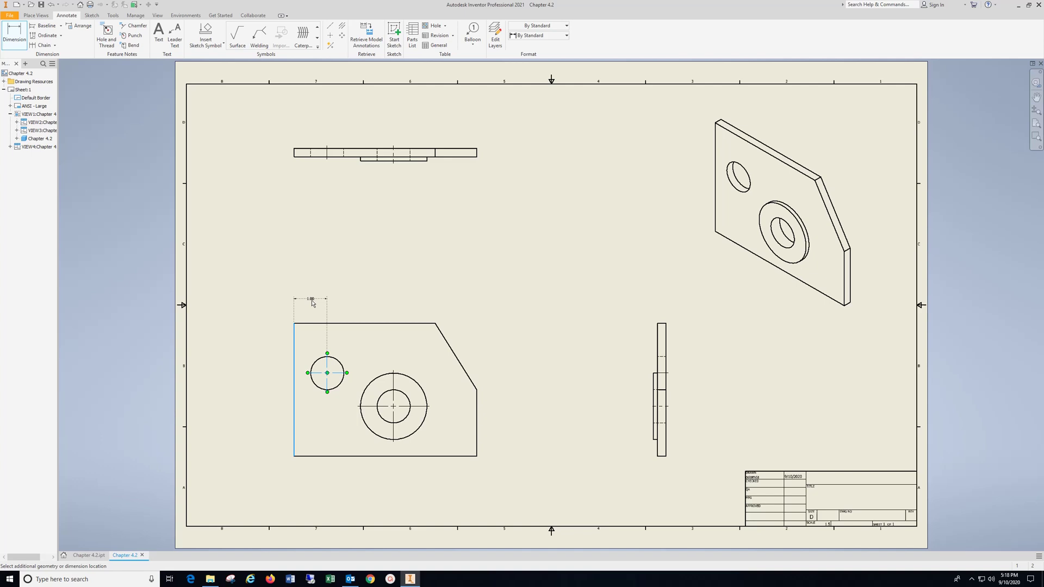
left_click(312, 302)
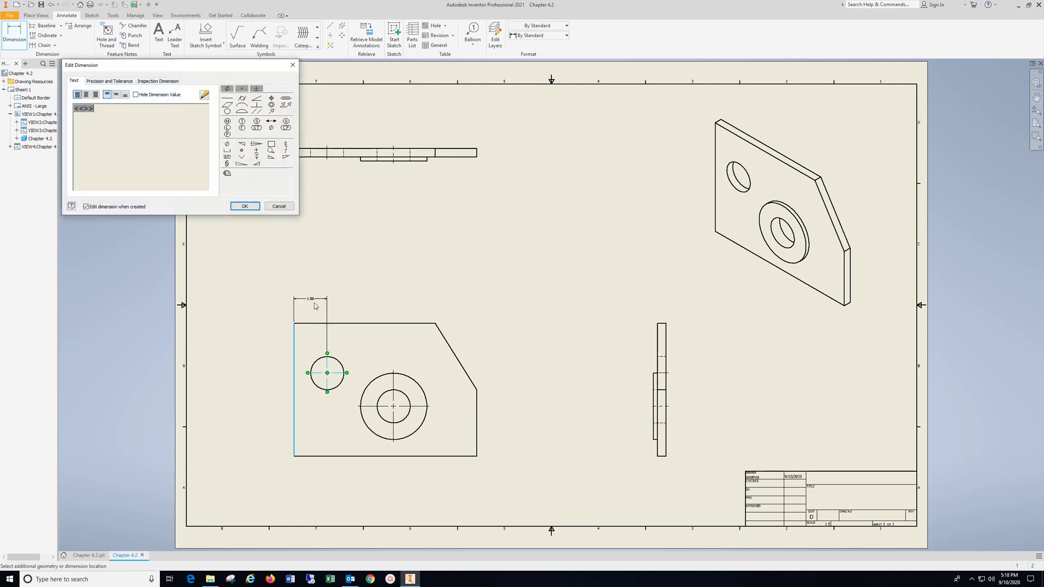
left_click(245, 206)
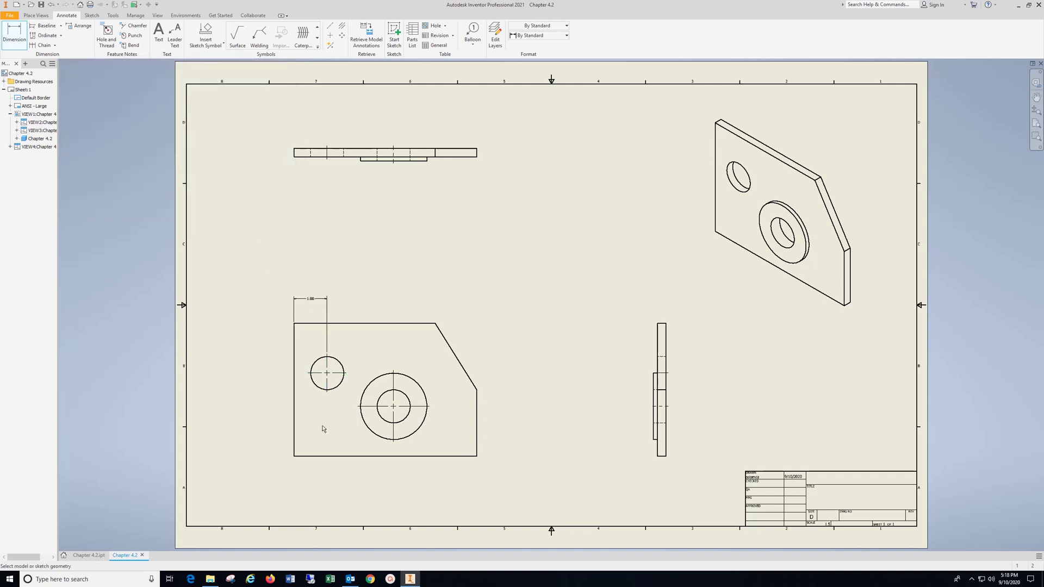
left_click(311, 456)
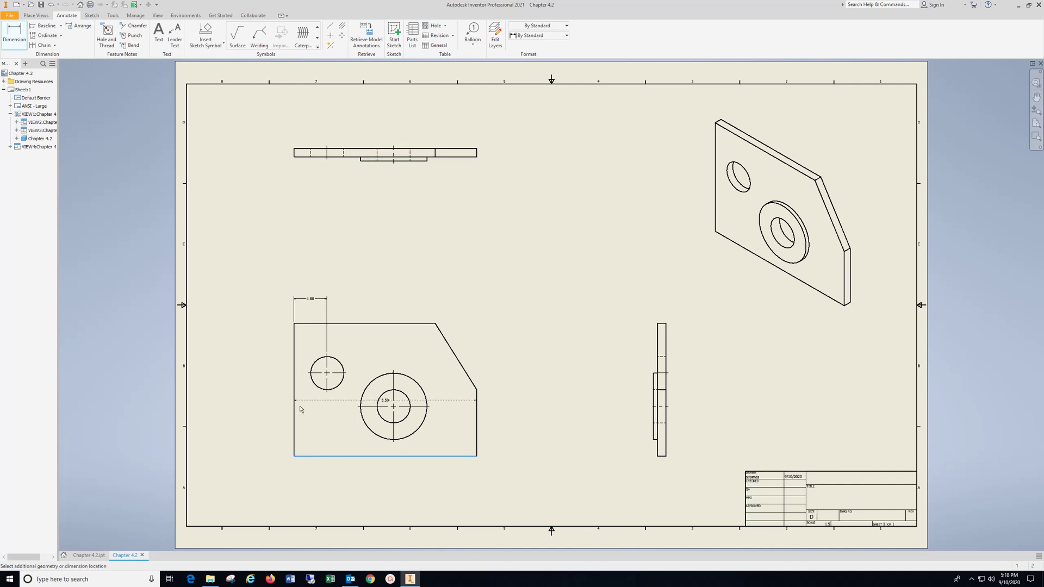
left_click(321, 375)
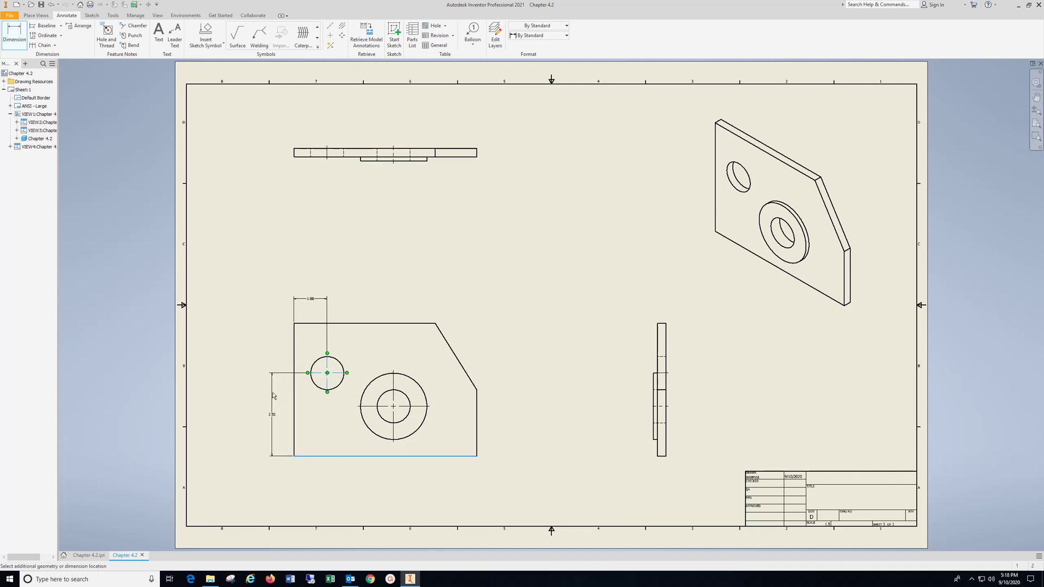
left_click(271, 396)
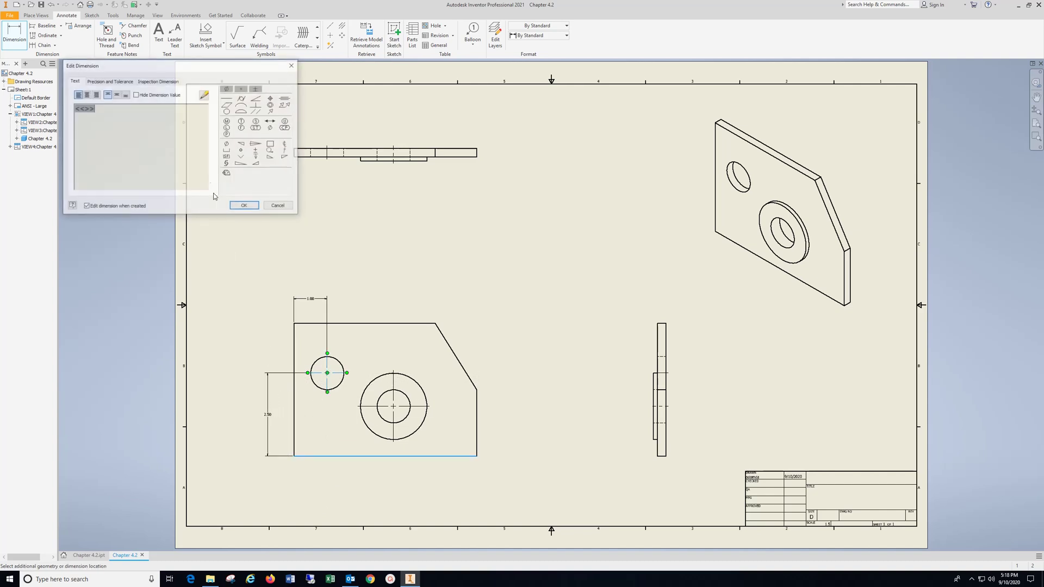
left_click(244, 207)
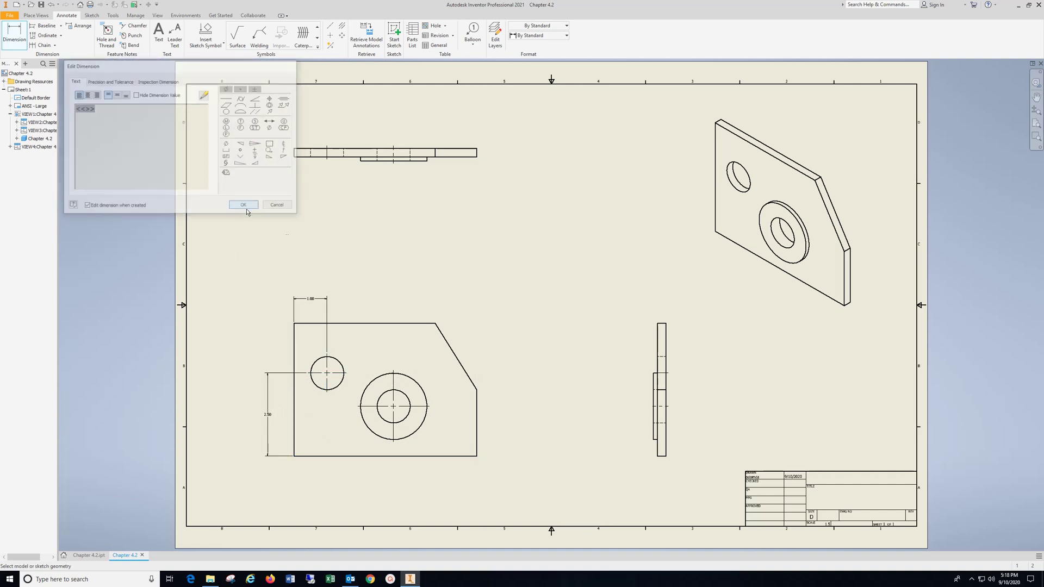
- Dimension the small hole's diameter in the front view, placing the text above and to its right
left_click(342, 368)
left_click(347, 345)
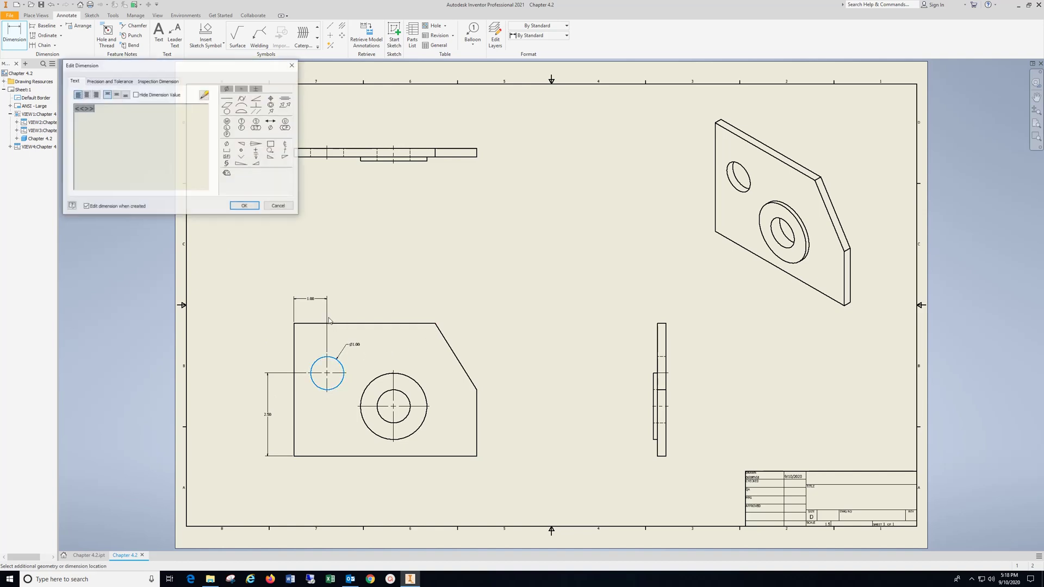
left_click(253, 204)
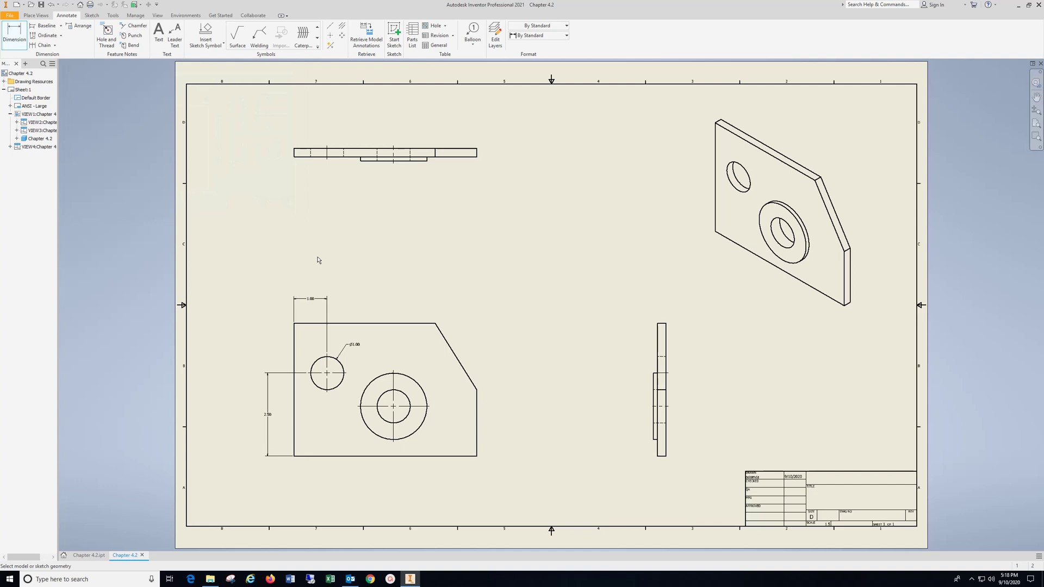
- Dimension the boss center from the plate's left and bottom edges in the front view
left_click(294, 424)
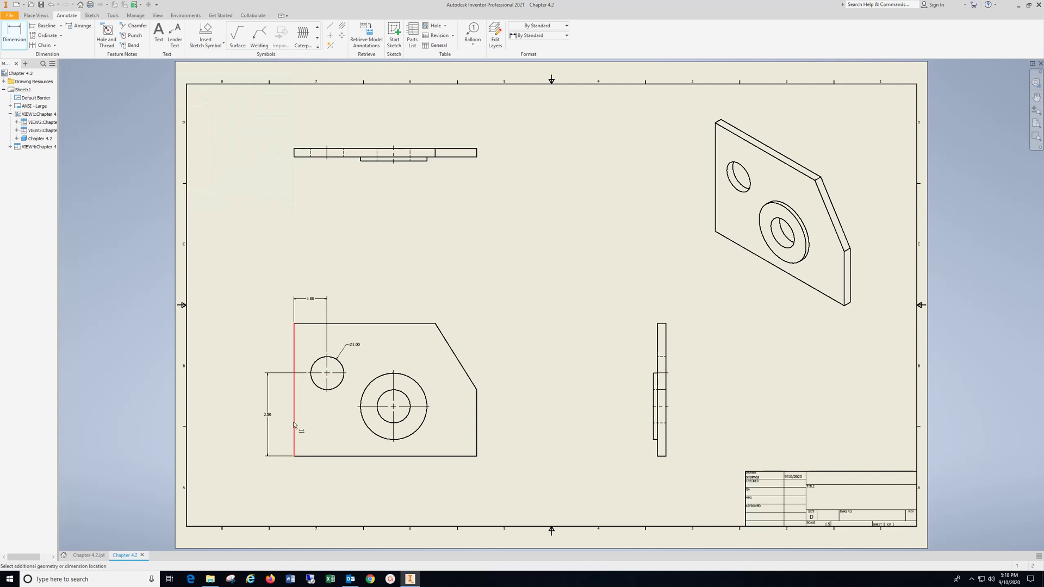
left_click(393, 430)
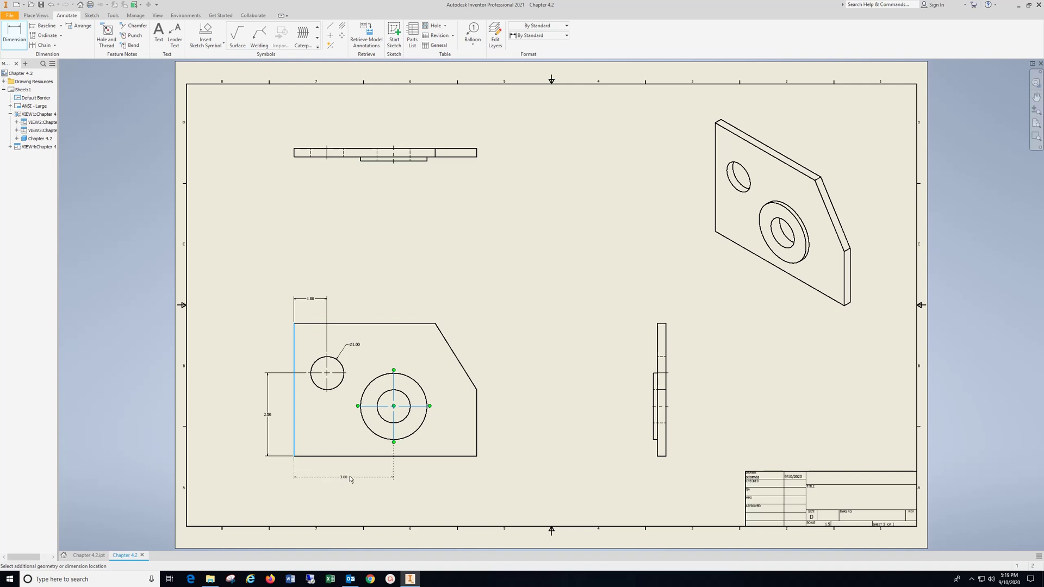
left_click(351, 477)
left_click(245, 206)
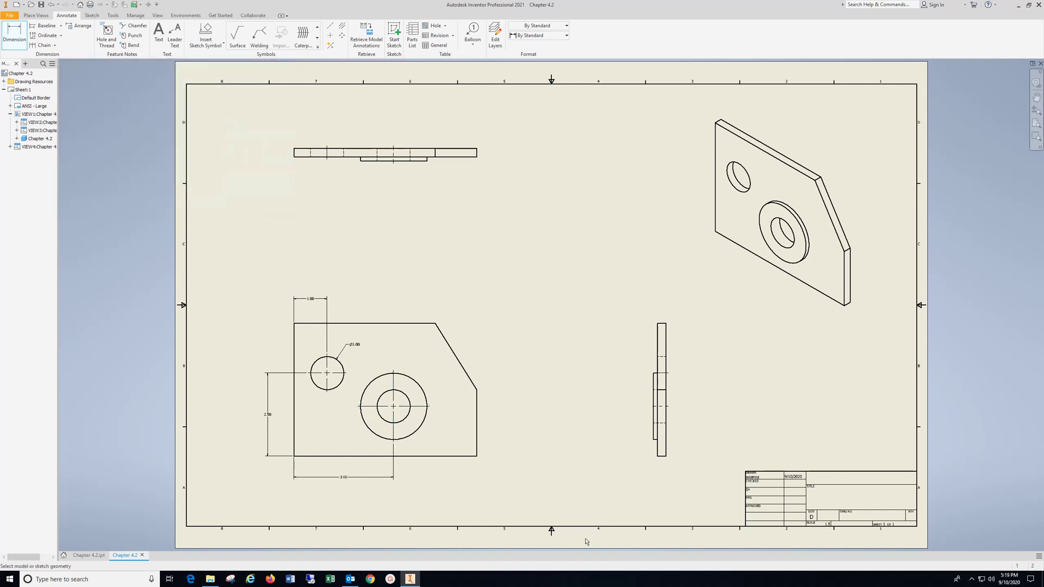
left_click(428, 456)
left_click(420, 408)
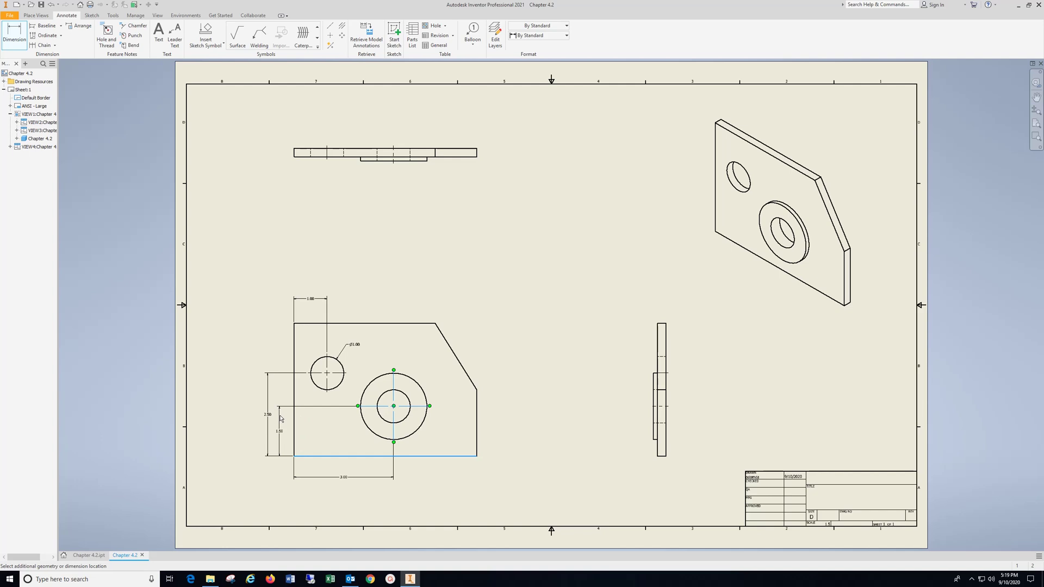
left_click(287, 418)
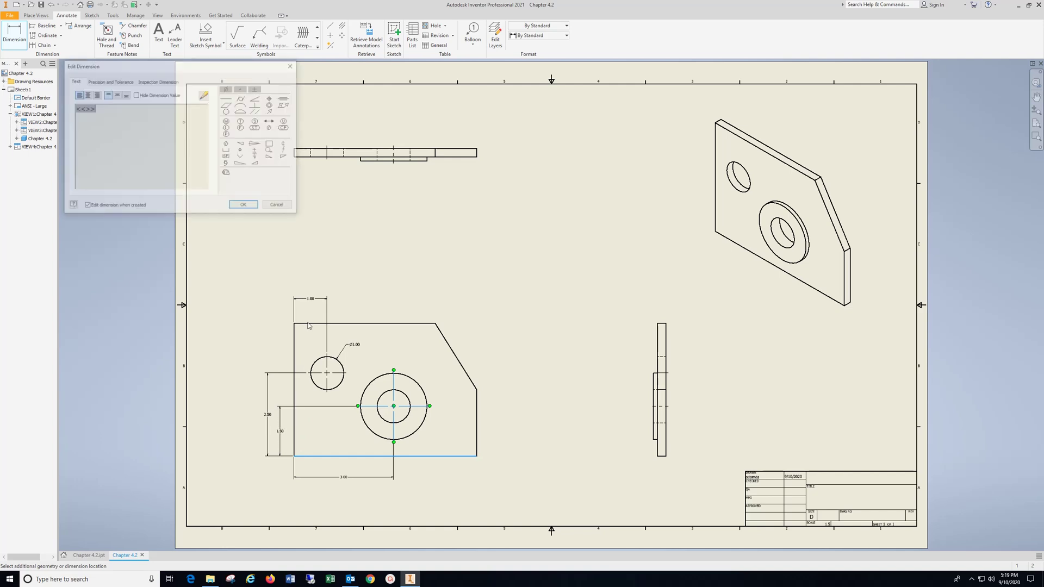
left_click(247, 206)
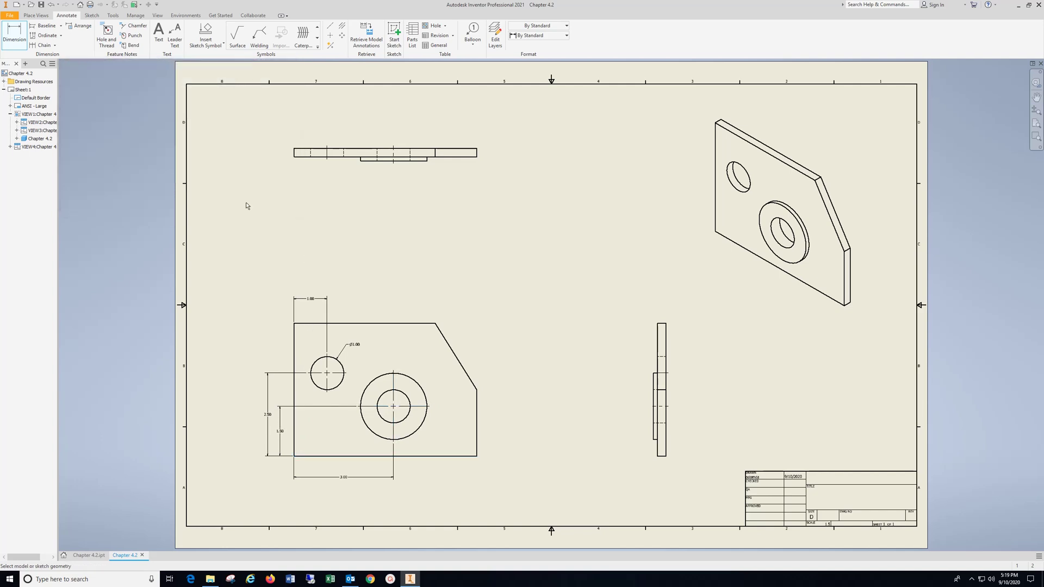
- Dimension the outer diameter of the boss in the front view, placing the text at its lower right
left_click(418, 430)
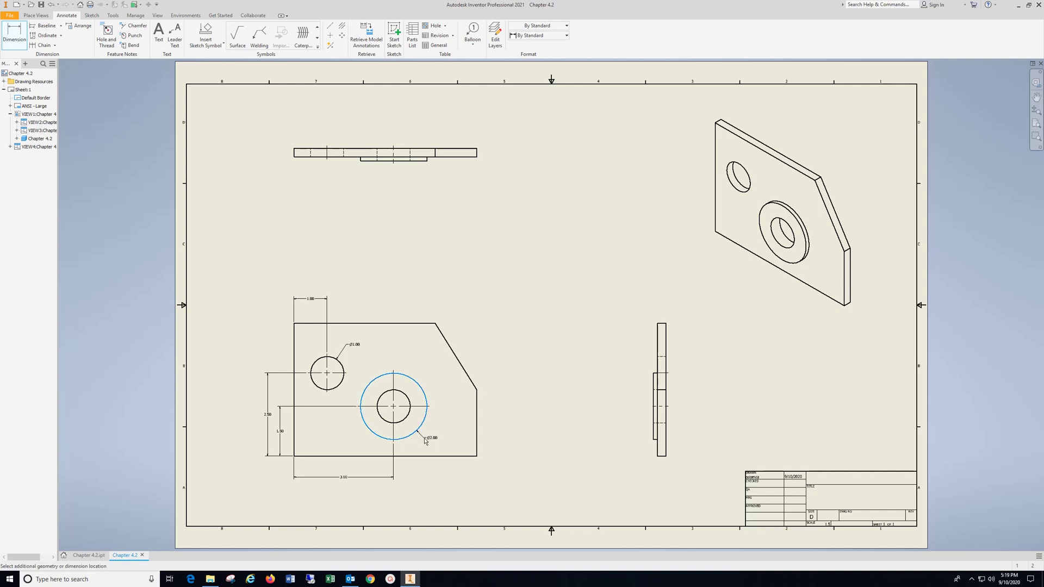
left_click(425, 441)
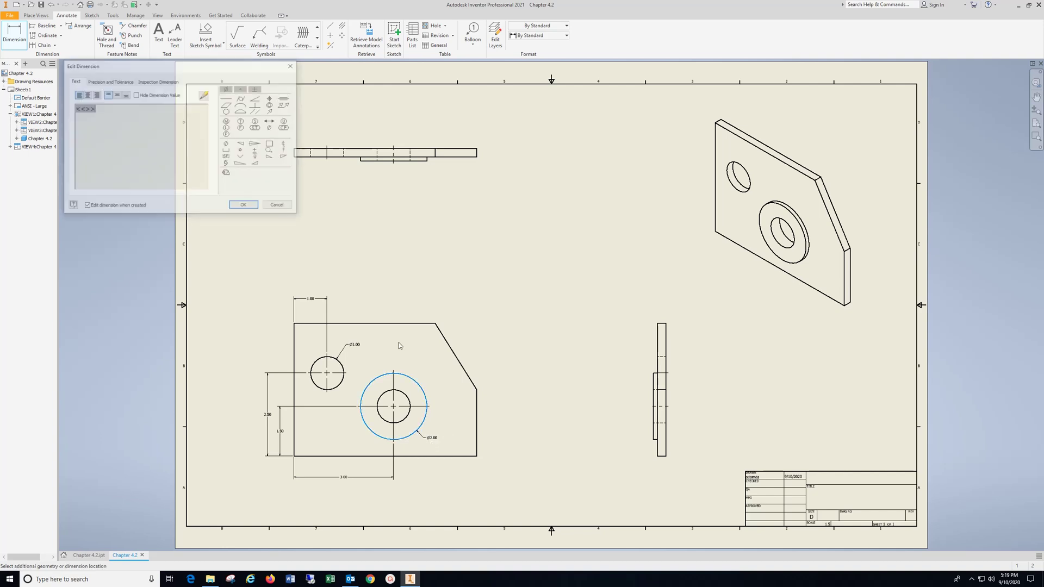
left_click(248, 206)
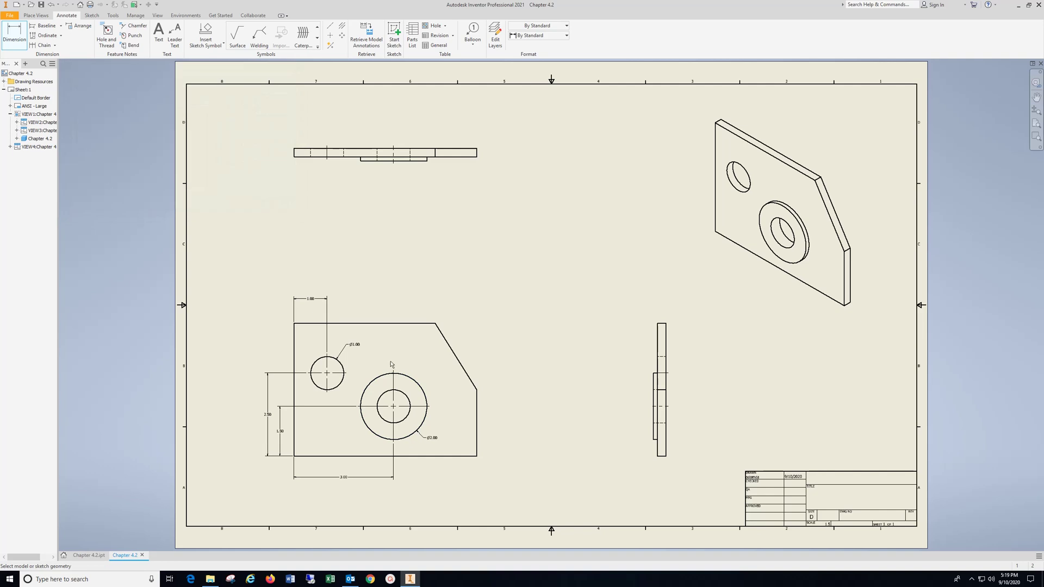
- Dimension the diameter of the hole through the boss in the front view, placing the text at its upper right
left_click(405, 399)
left_click(423, 376)
left_click(246, 207)
- Dimension the plate's overall height in the right-side view, placing the dimension to the right of the view
left_click(658, 429)
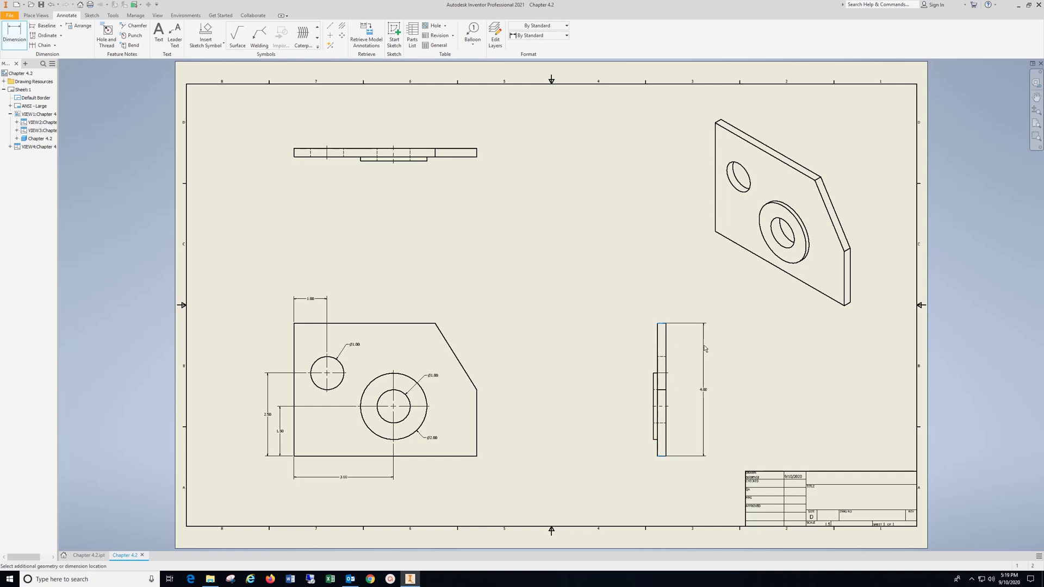
left_click(705, 350)
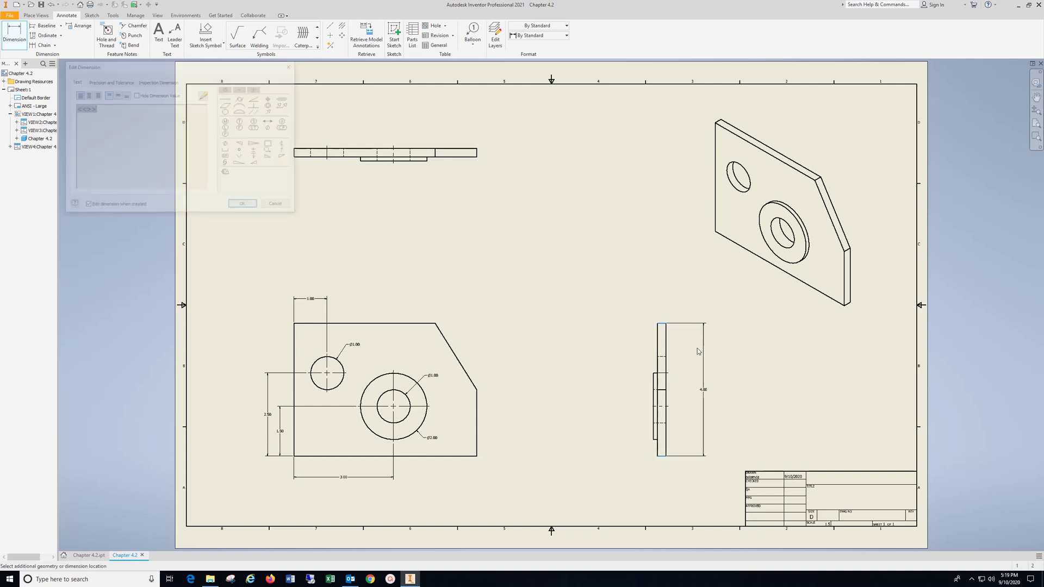
left_click(246, 206)
- Dimension the plate's thickness in the top view, placing the dimension to the left of the view
left_click(299, 157)
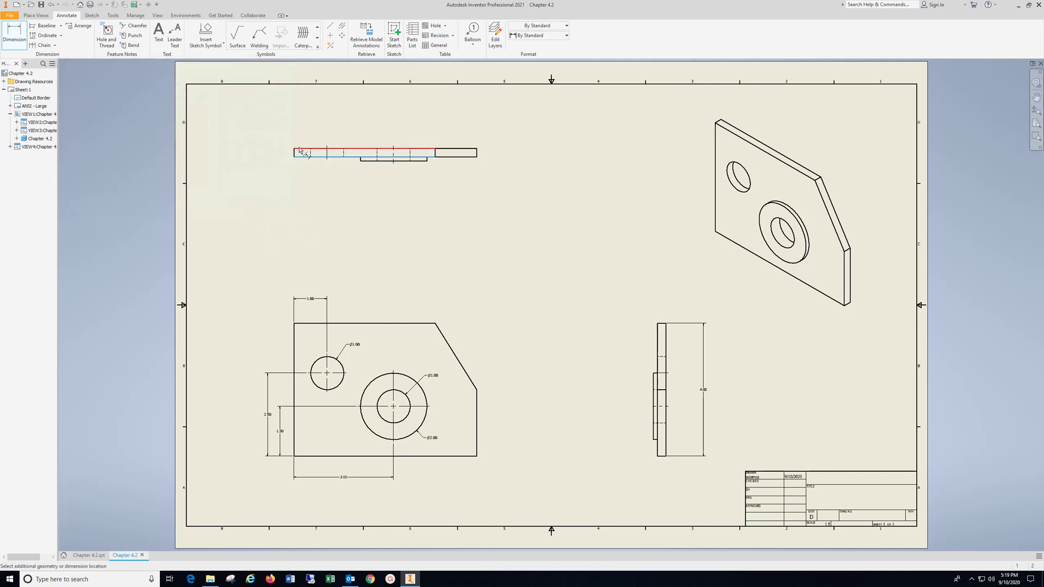
left_click(299, 149)
left_click(279, 152)
left_click(246, 207)
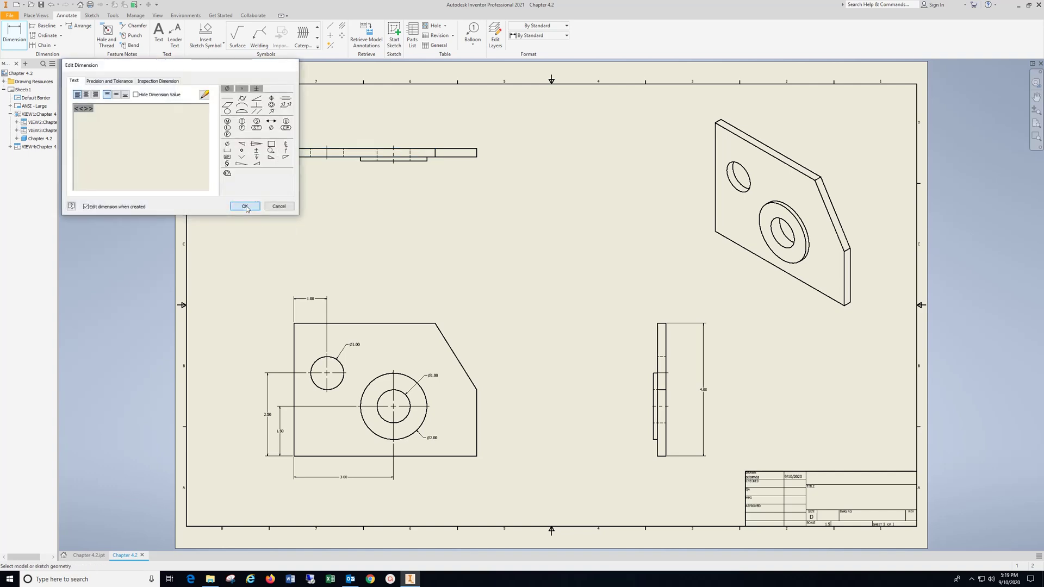
- Dimension the boss's projection from the plate face in the top view, placing the dimension to the right of the view
scroll(359, 152, "up", 5)
scroll(365, 157, "down", 3)
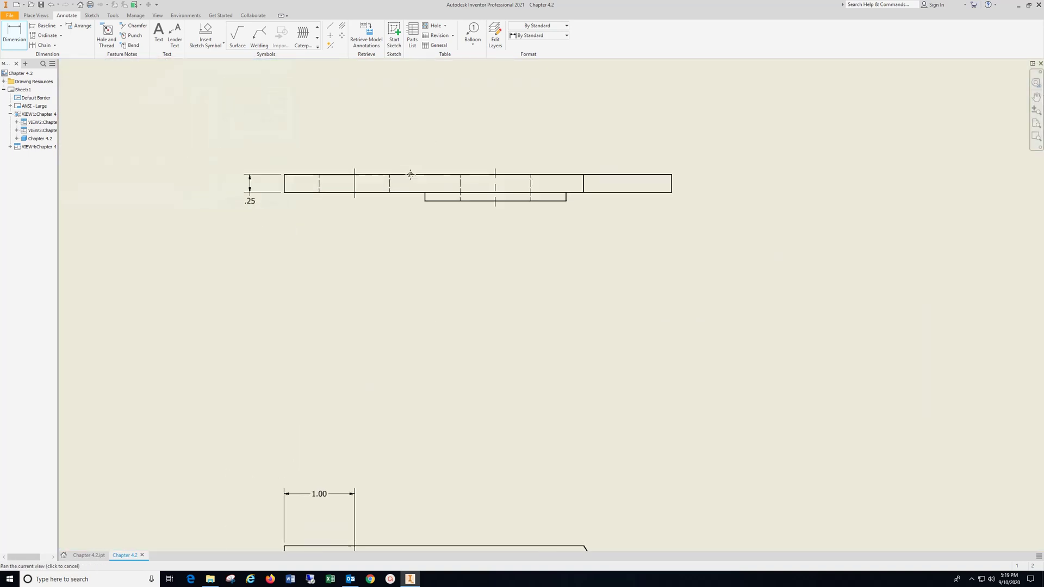
left_click(468, 241)
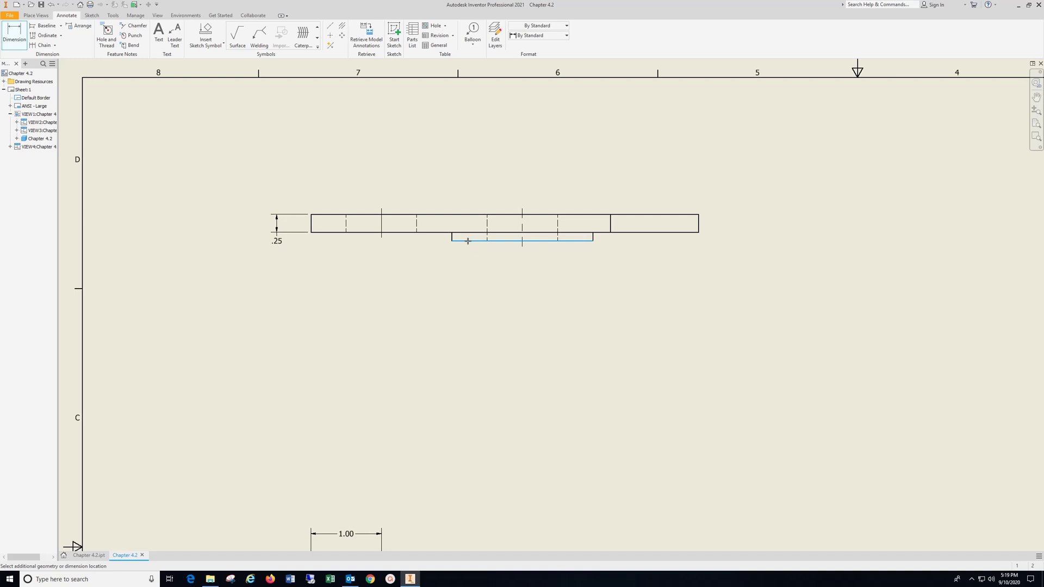
left_click(468, 234)
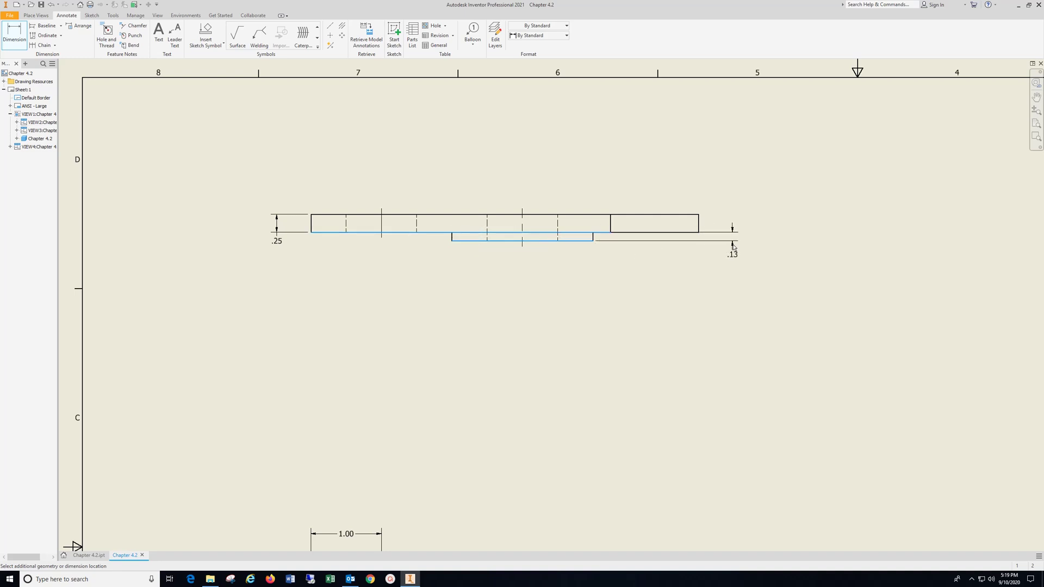
left_click(732, 247)
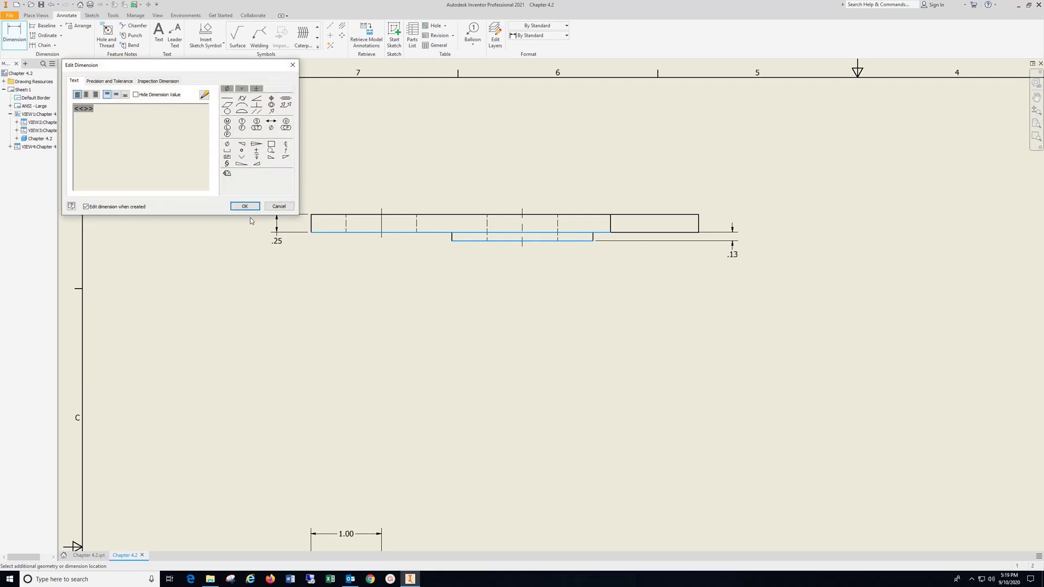
left_click(242, 205)
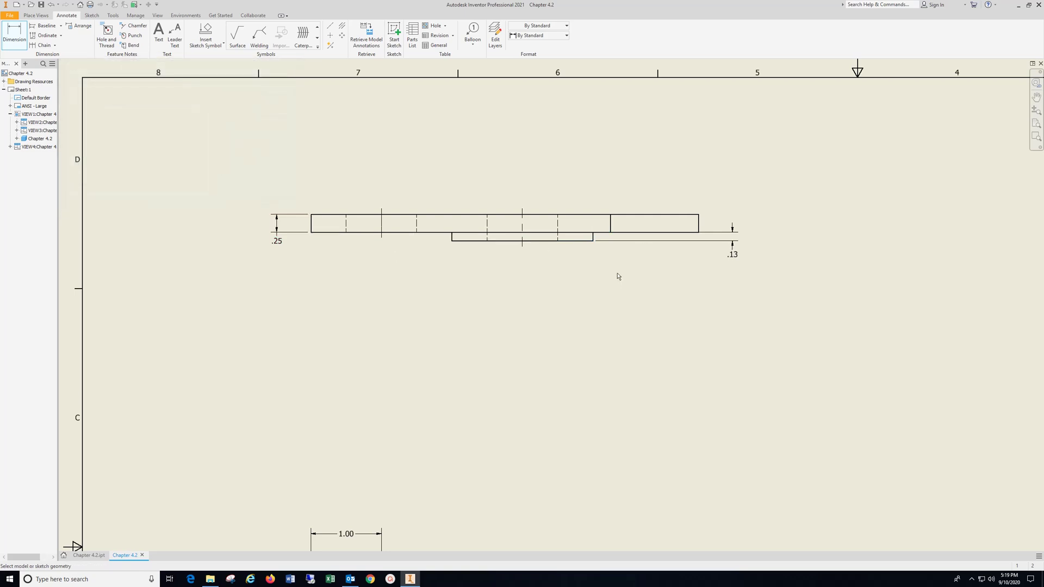
- Set the precision of the boss projection dimension in the top view to three decimal places
right_click(735, 258)
left_click(764, 255)
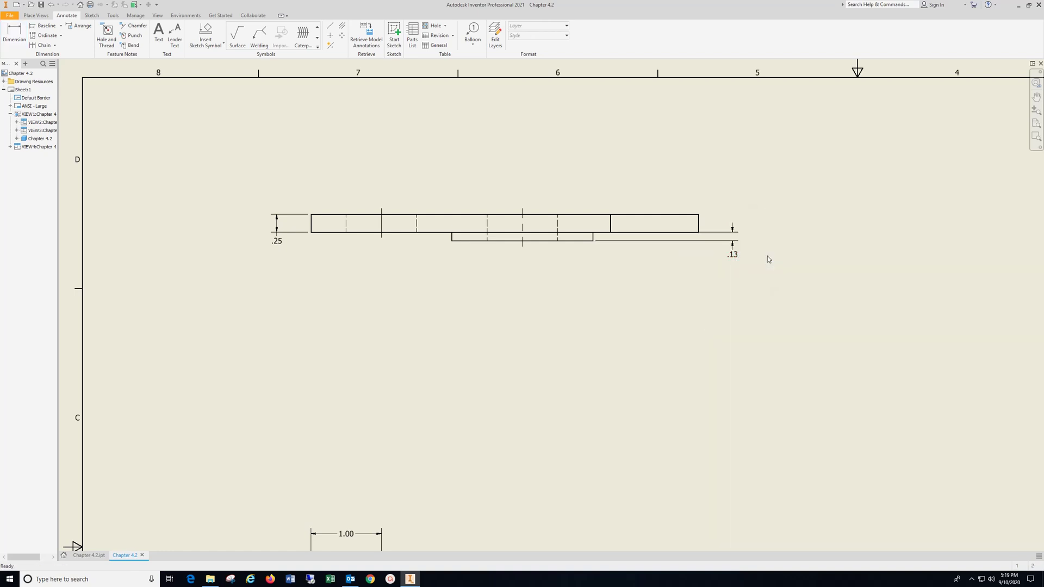
right_click(733, 255)
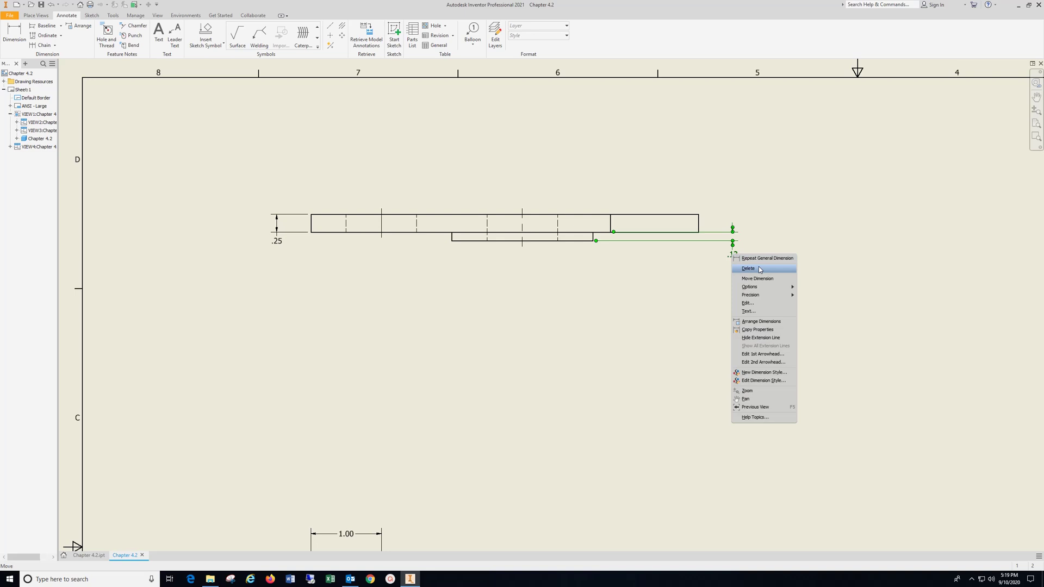
mouse_move(758, 296)
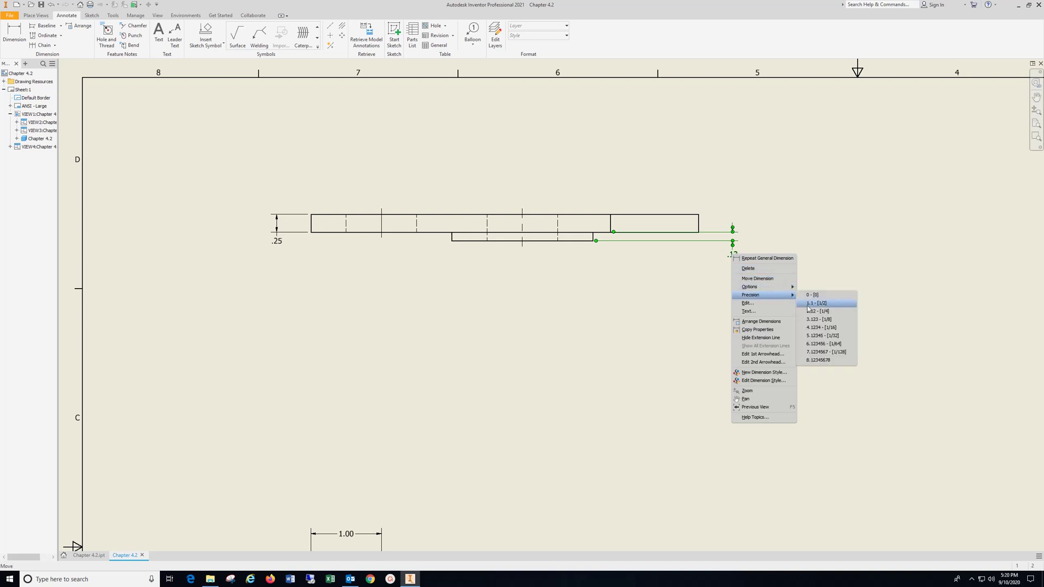
left_click(819, 319)
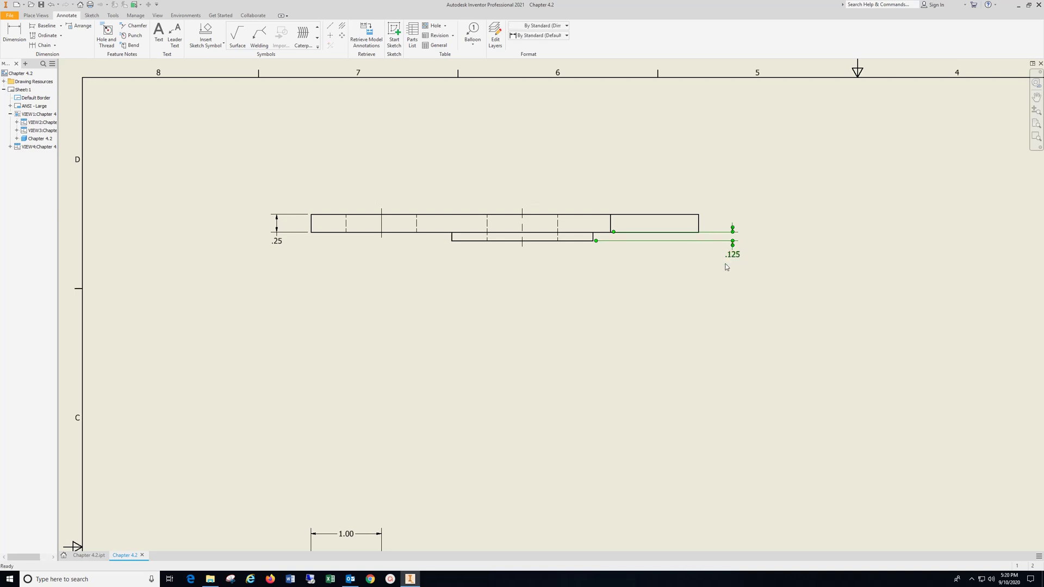
- Dimension the plate's overall width in the top view, placing the dimension above the view
scroll(318, 282, "down", 5)
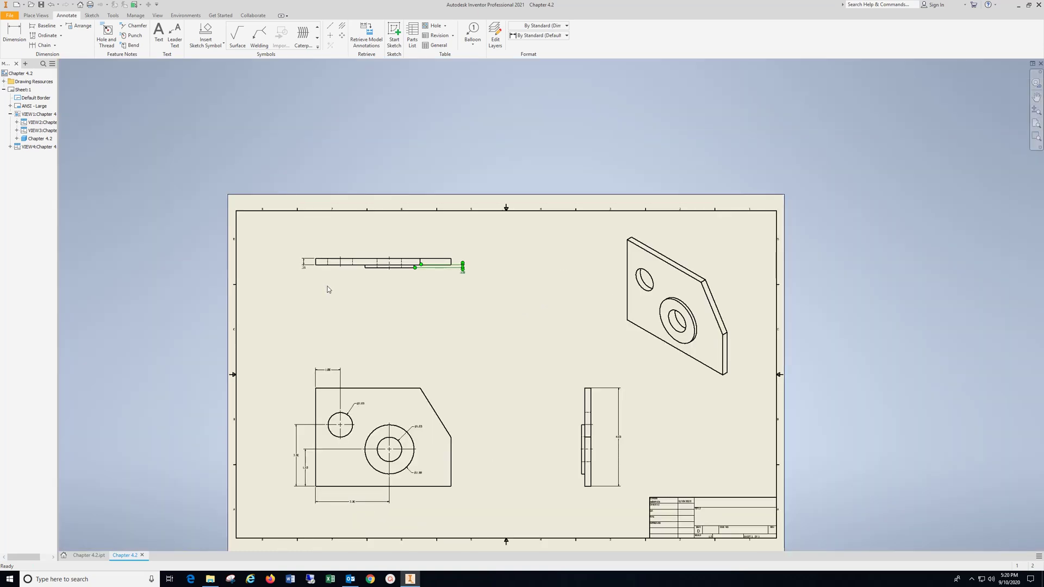
key("d")
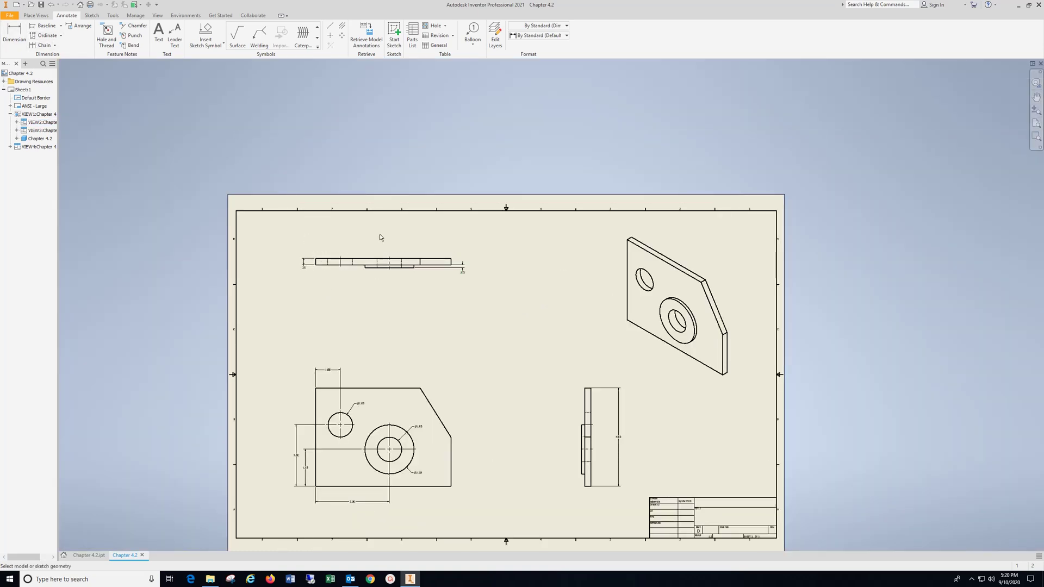
scroll(350, 239, "up", 3)
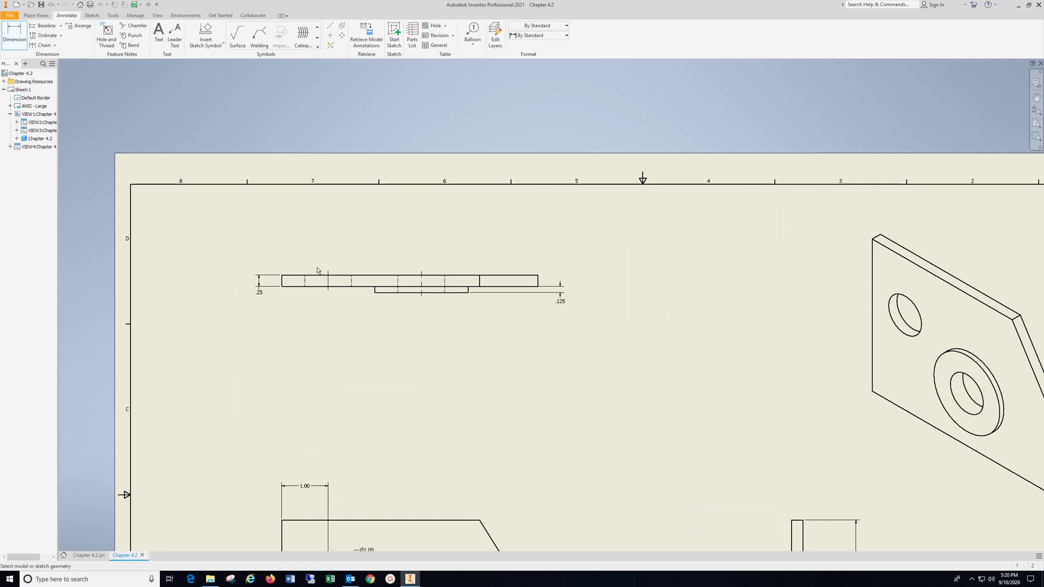
left_click(281, 281)
left_click(537, 281)
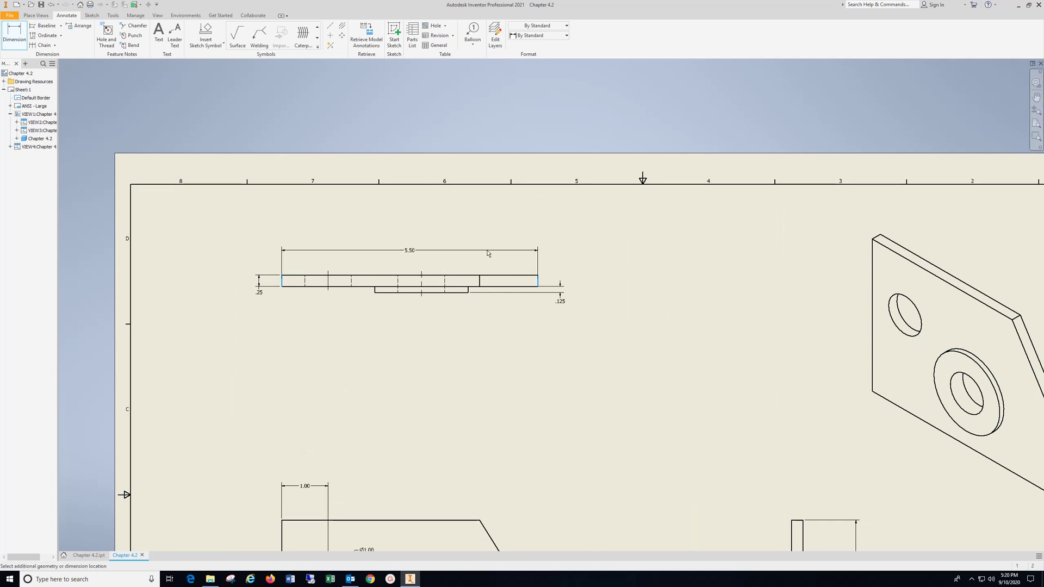
left_click(480, 252)
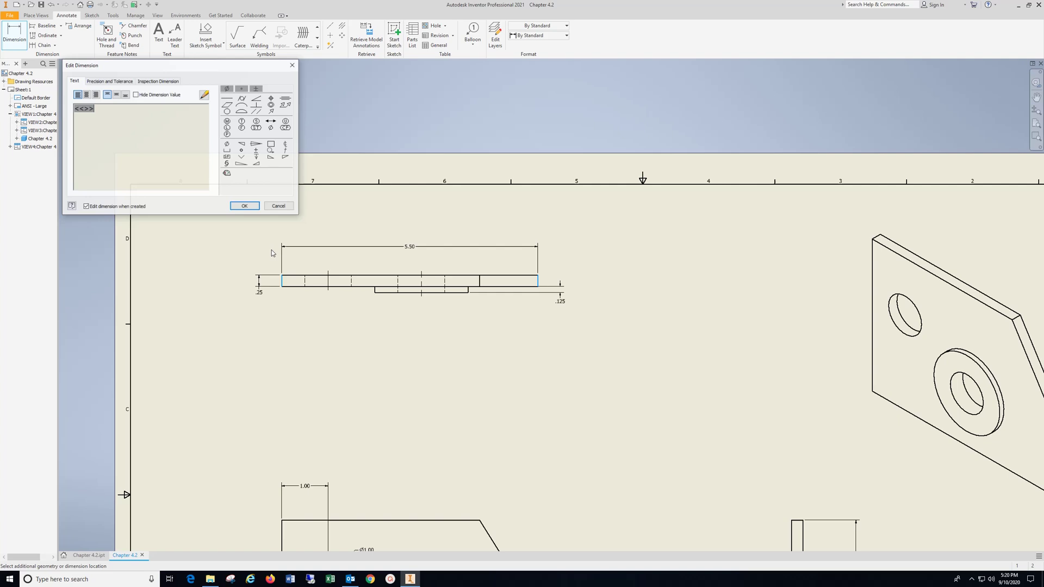
left_click(244, 206)
- Dimension the horizontal distance from the plate's left edge to the start of the angled corner, above the front view
middle_click_drag(439, 341, 409, 159)
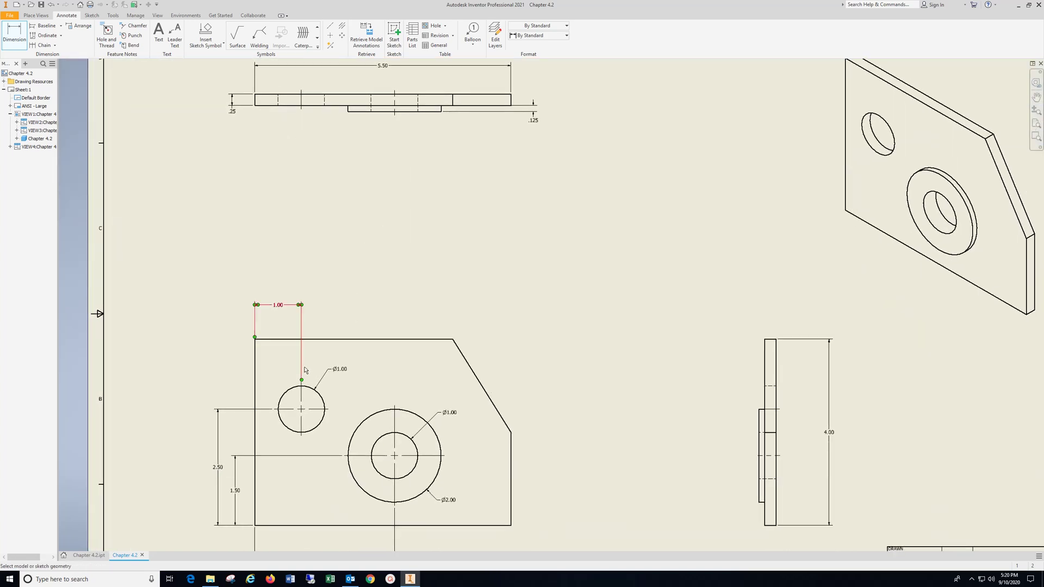
left_click(255, 365)
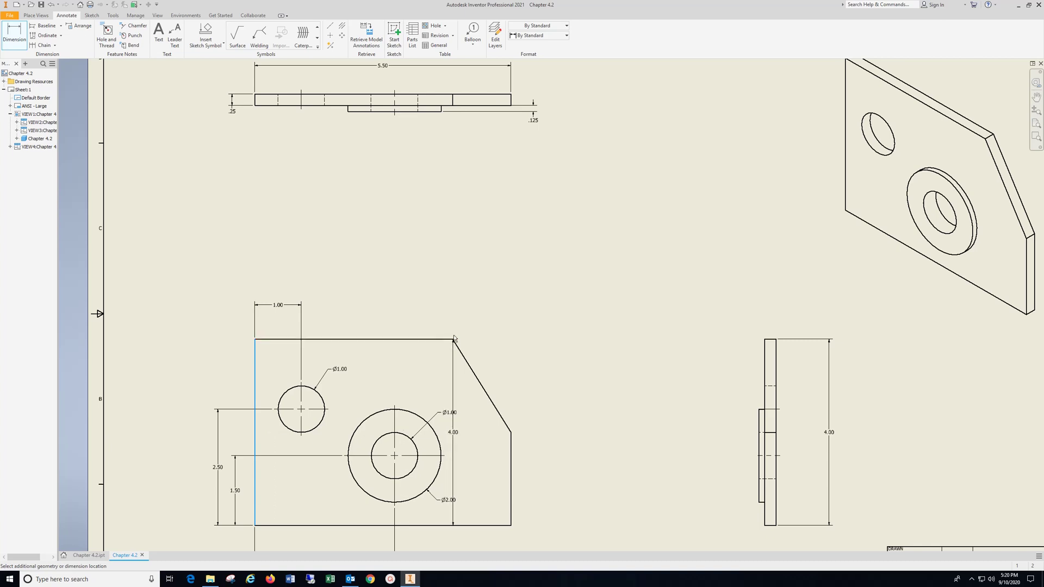
left_click(474, 374)
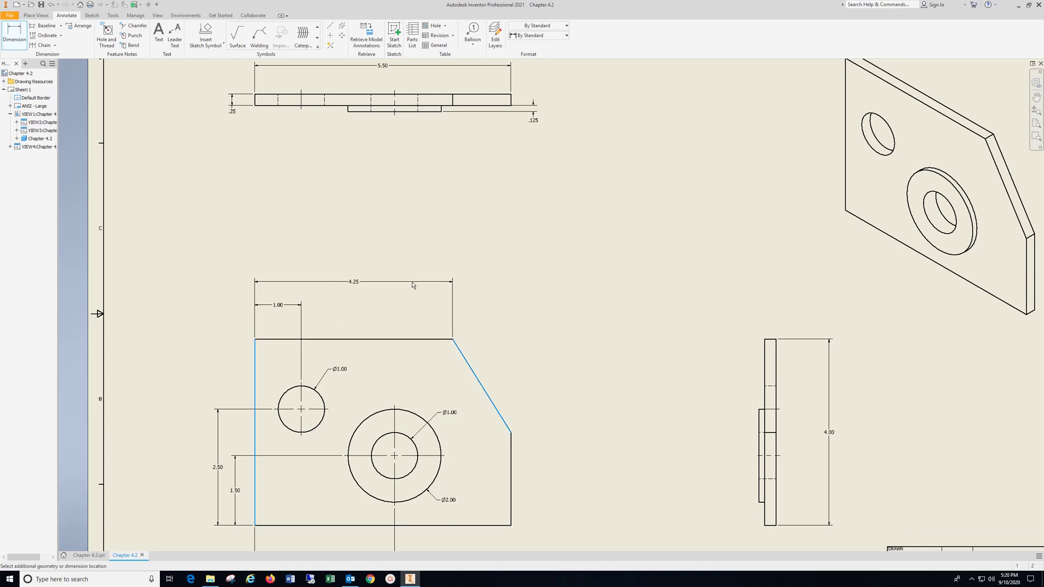
left_click(413, 286)
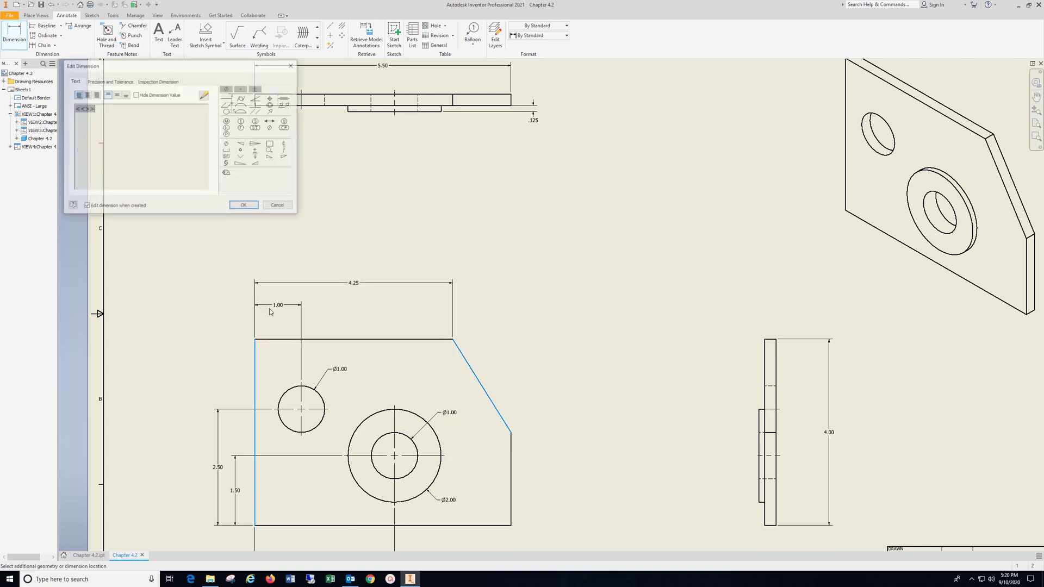
left_click(252, 206)
key("Escape")
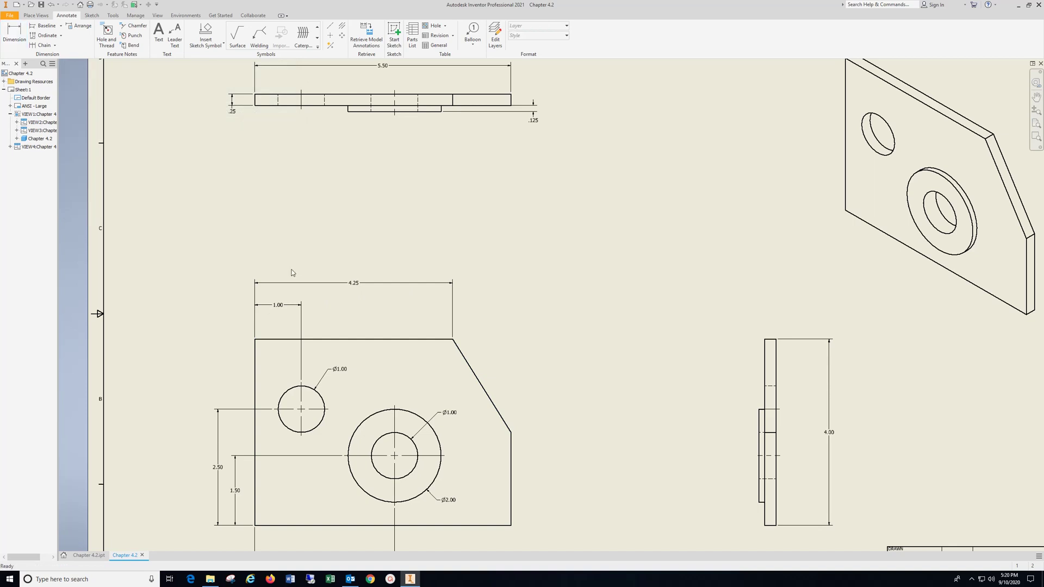
- Move the two horizontal dimensions above the front view closer to the plate's top edge
left_click_drag(279, 307, 284, 321)
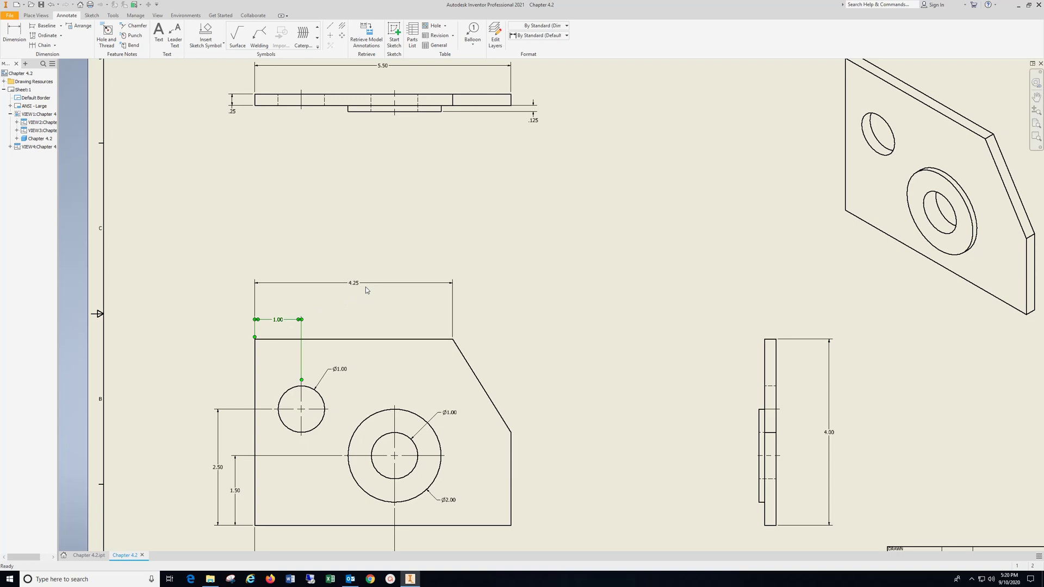
left_click_drag(353, 283, 353, 299)
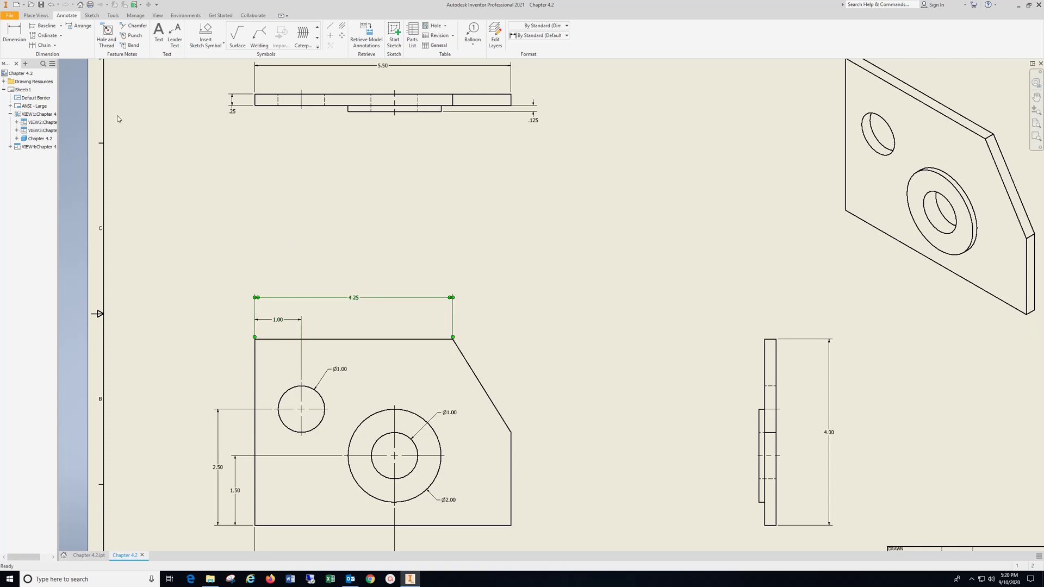
left_click(321, 197)
- Dimension the height of the plate's right vertical edge in the front view, placing the dimension to its right
left_click(11, 34)
left_click(510, 487)
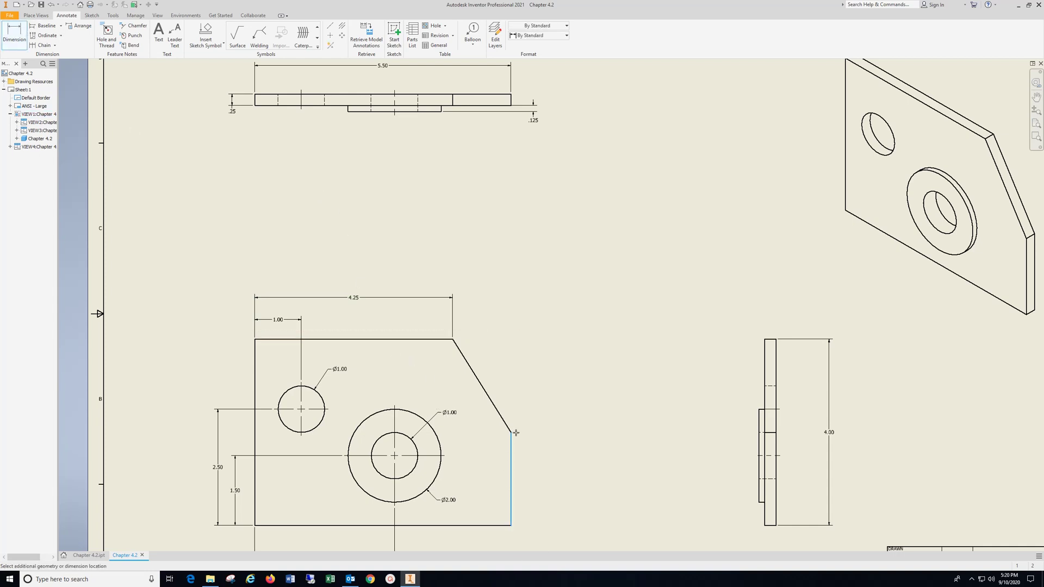
left_click(508, 427)
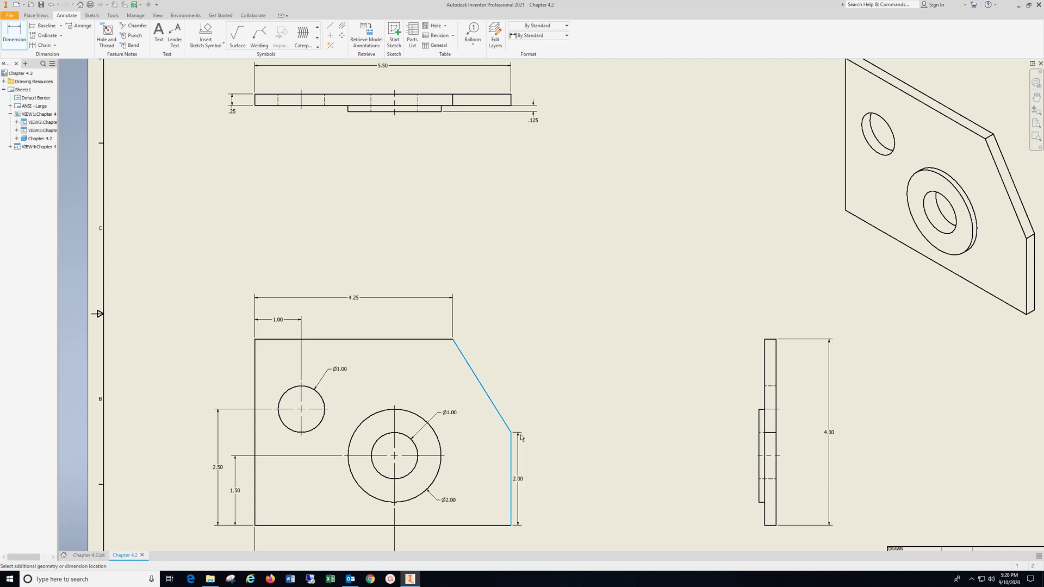
left_click(547, 443)
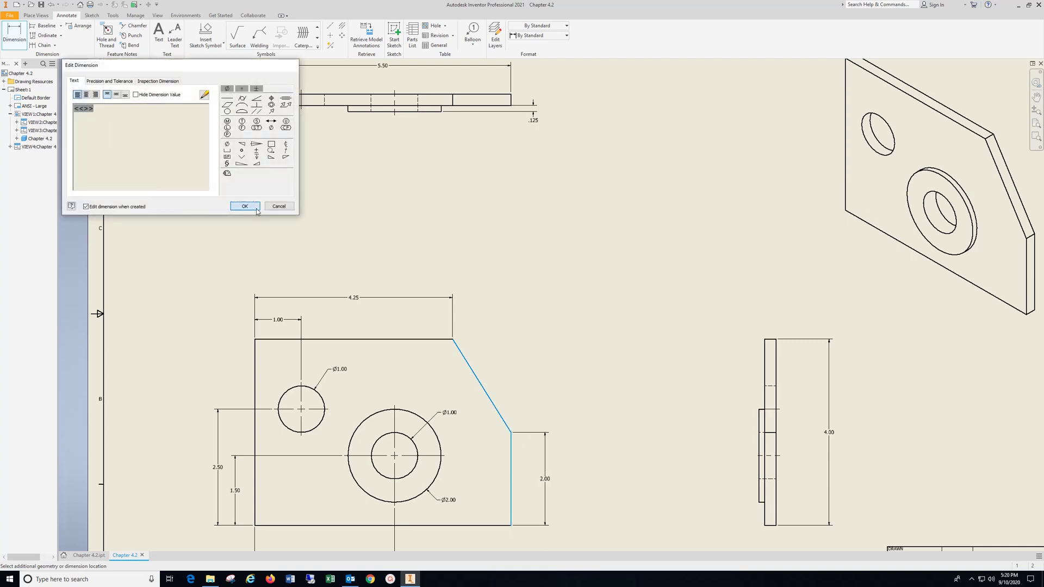
left_click(245, 206)
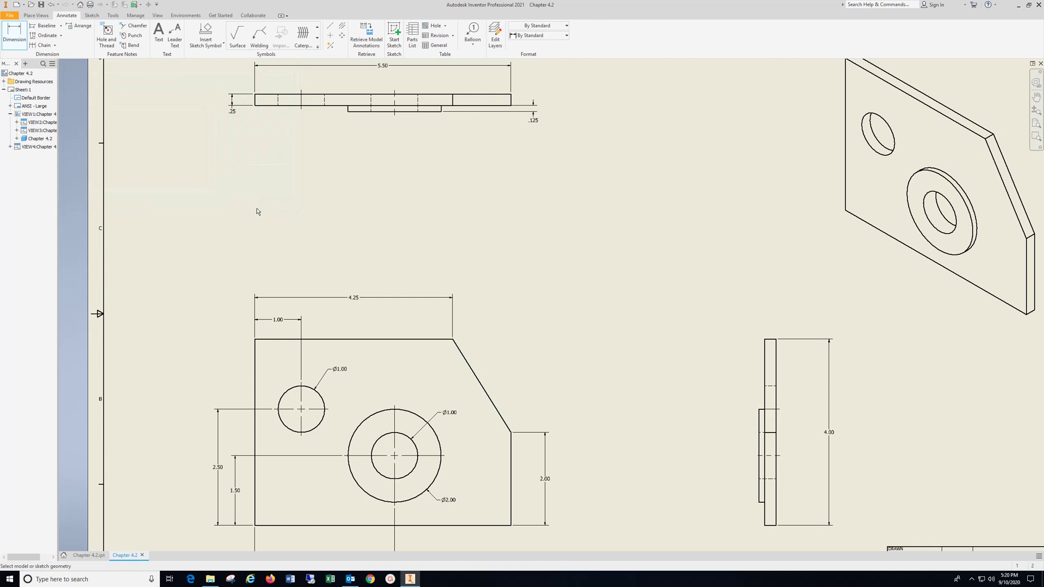
- Add the text "Your Name" at 0.240 in height in the empty title block cell above the TITLE field
mouse_move(399, 427)
middle_mouse_down()
mouse_move(391, 351)
mouse_move(349, 320)
middle_mouse_up()
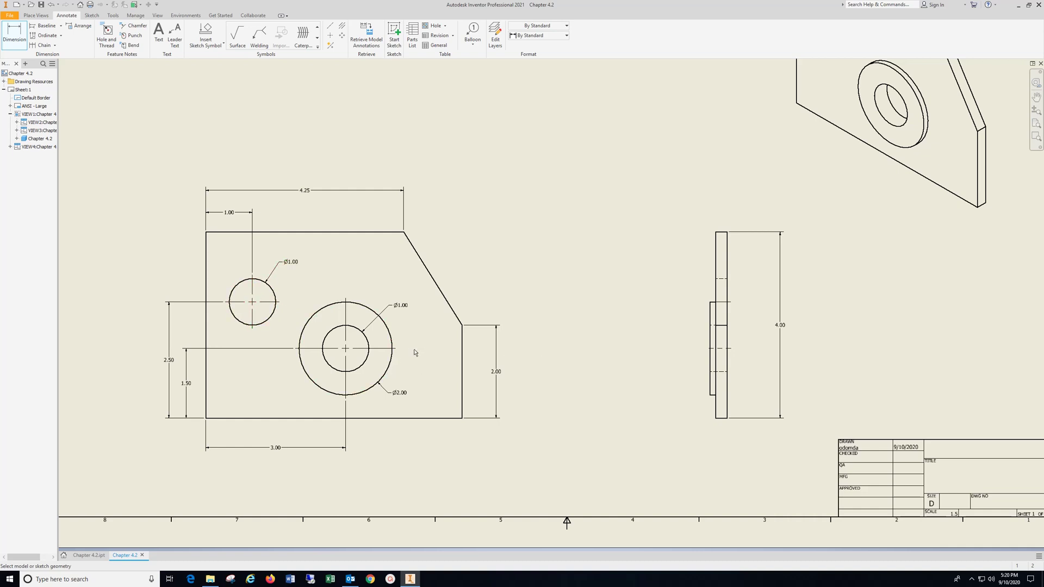
scroll(401, 343, "up", 3)
scroll(400, 342, "down", 5)
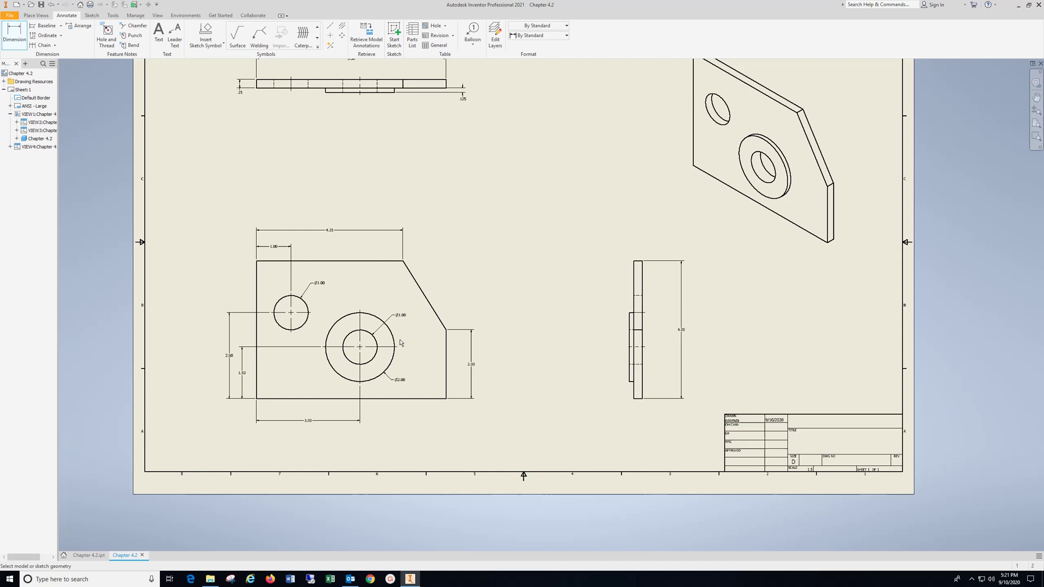
scroll(401, 343, "up", 1)
middle_click_drag(560, 361, 388, 371)
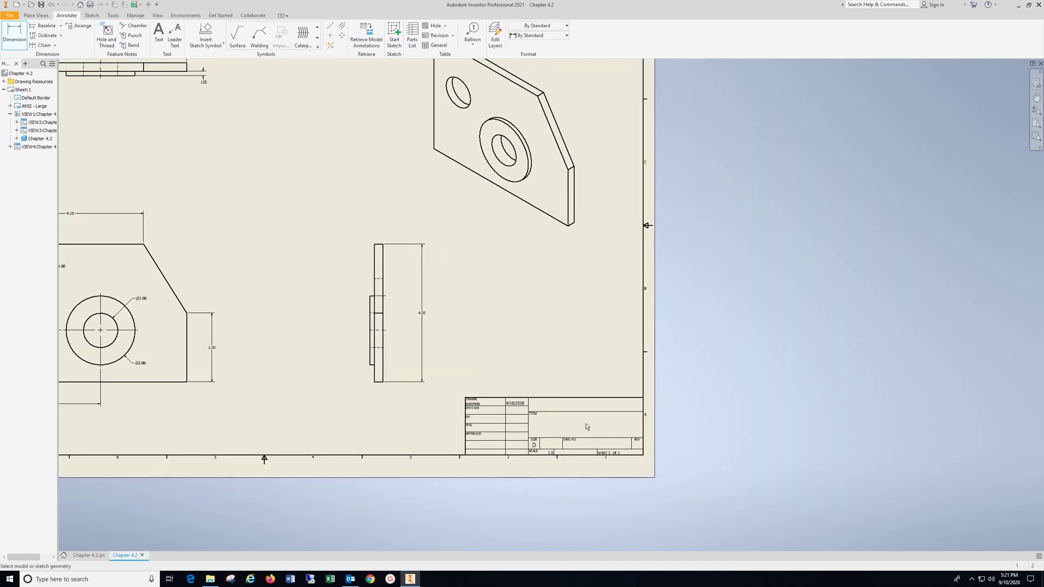
scroll(590, 423, "up", 6)
left_click_drag(595, 415, 591, 333)
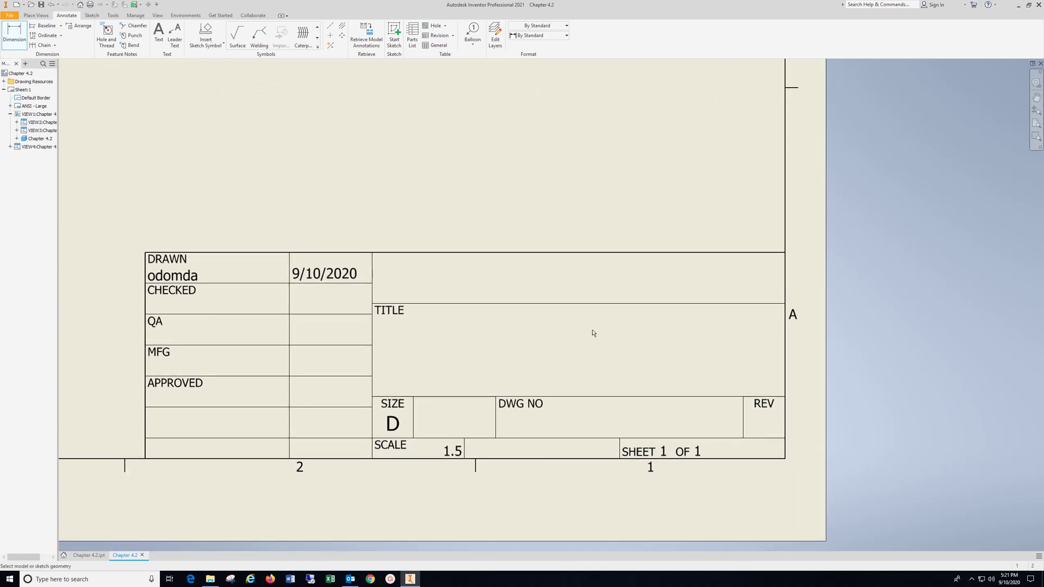
left_click(158, 36)
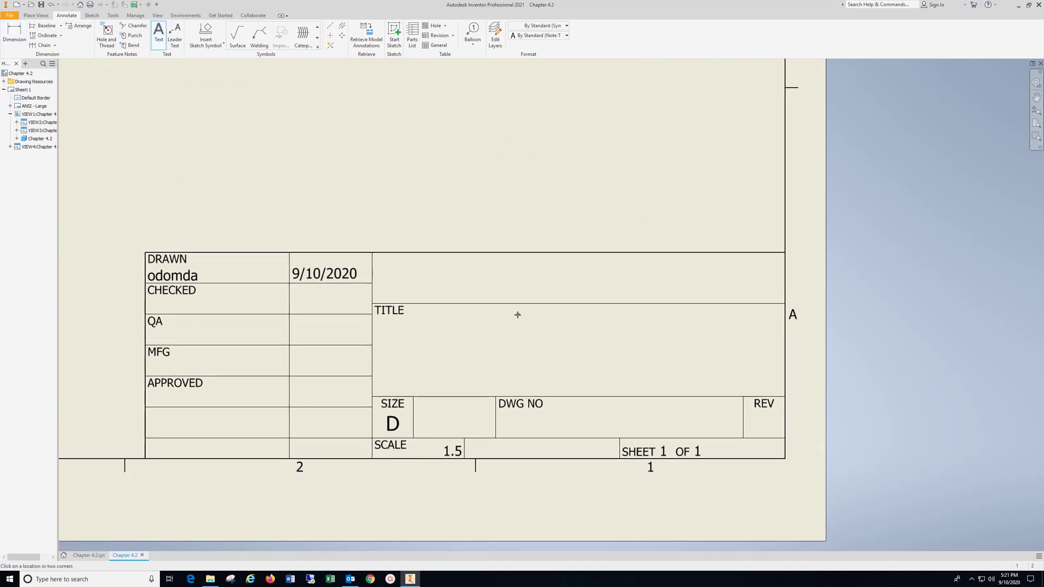
left_click(513, 275)
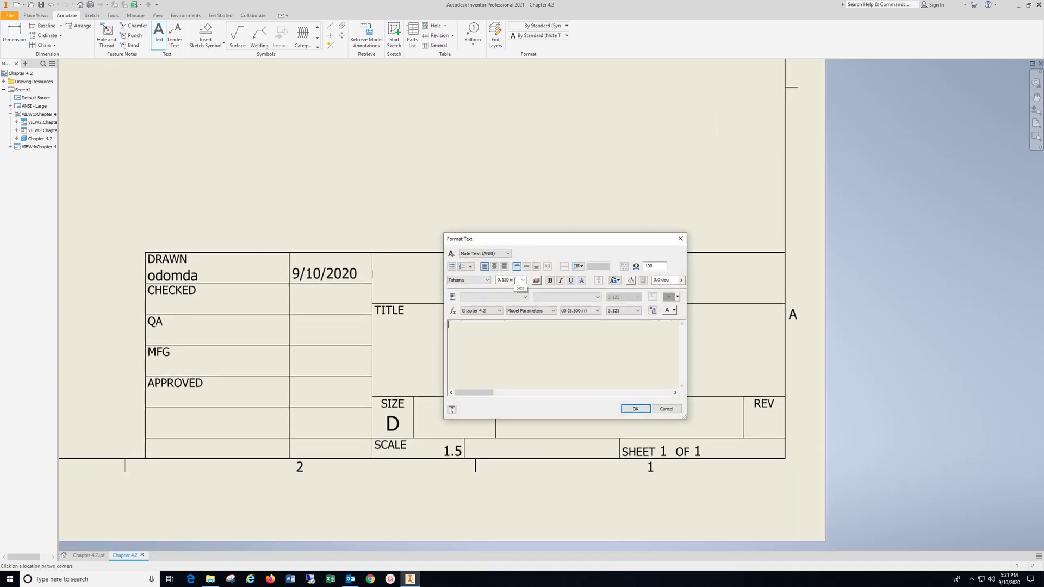
type("Your Name")
left_click_drag(497, 329, 439, 328)
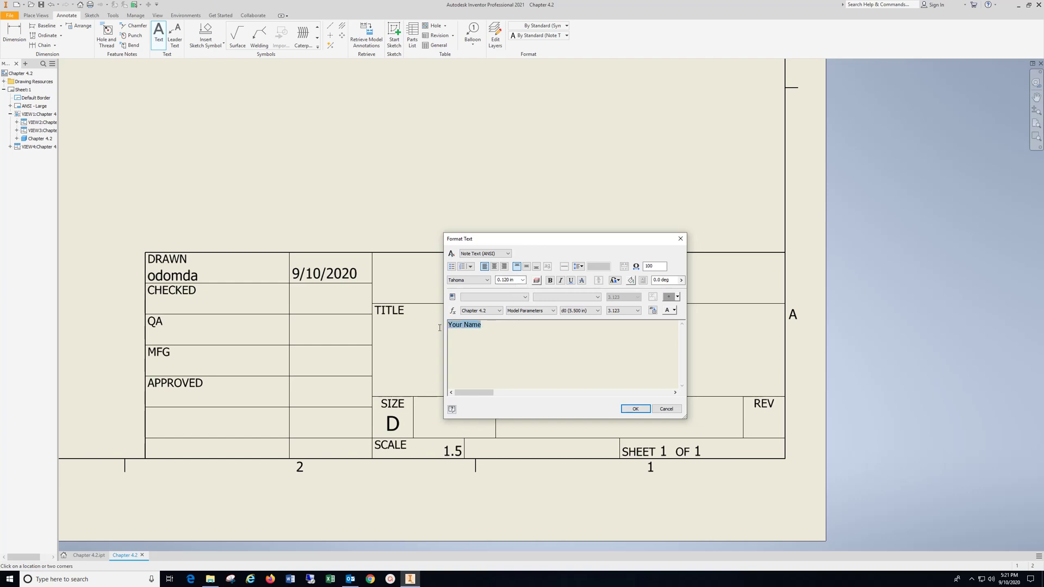
left_click(522, 280)
left_click(508, 301)
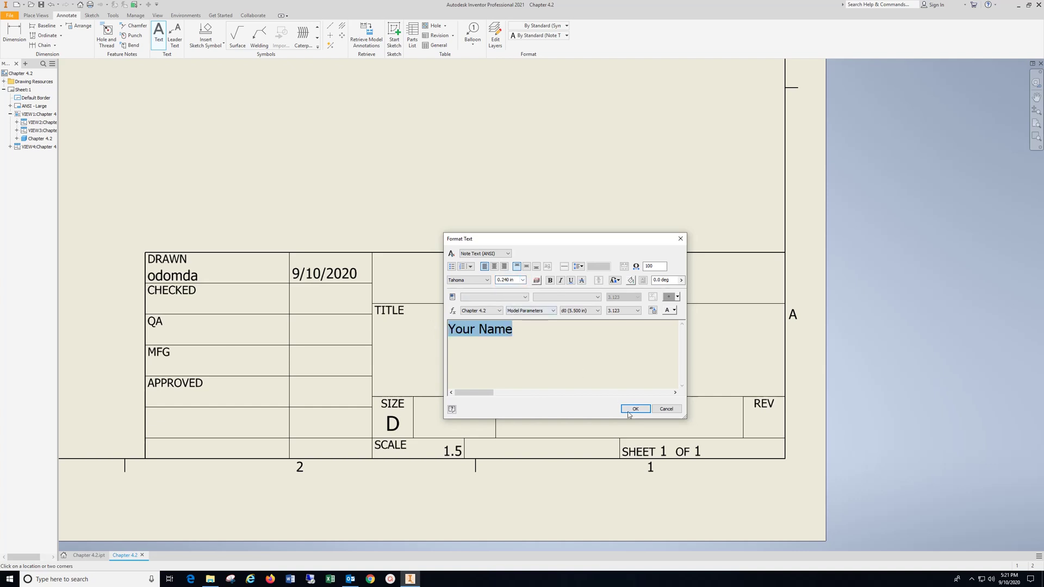
left_click(631, 410)
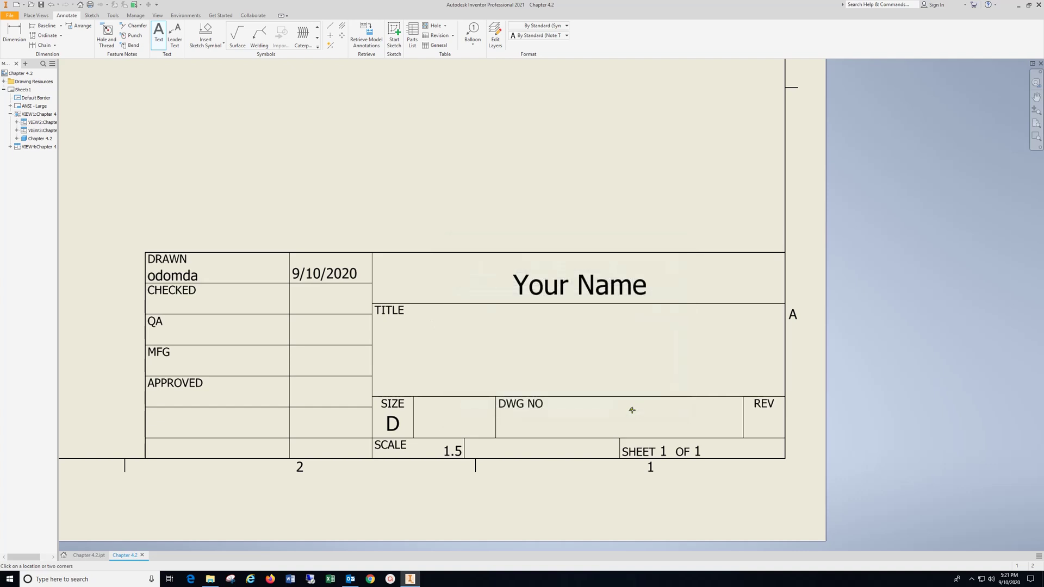
- Add the text "Chapter 3.2" at 0.240 in height in the title block's TITLE field
left_click(564, 351)
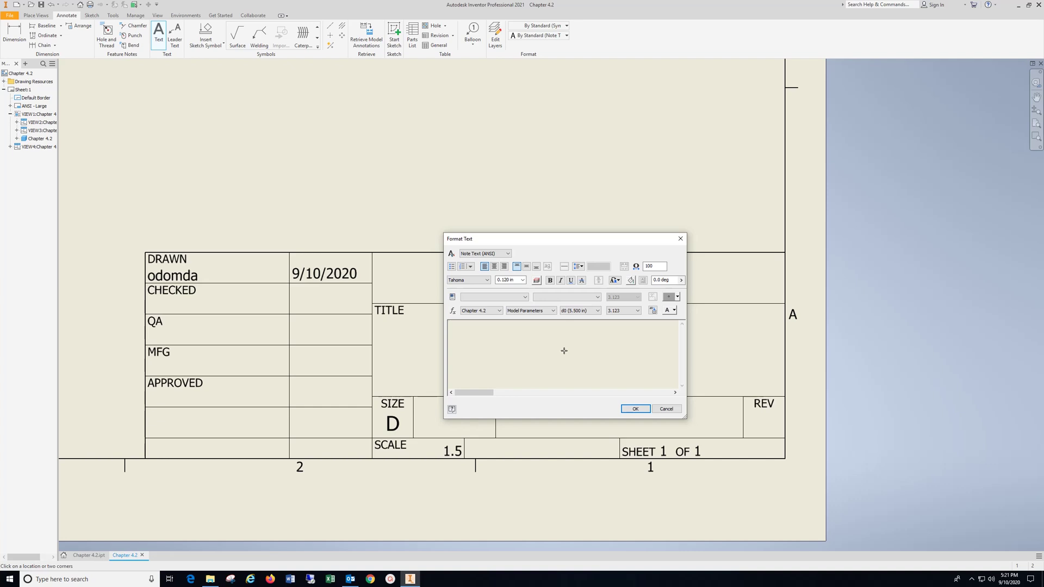
type("Chapter 3.2")
left_click_drag(483, 324, 419, 325)
left_click(522, 280)
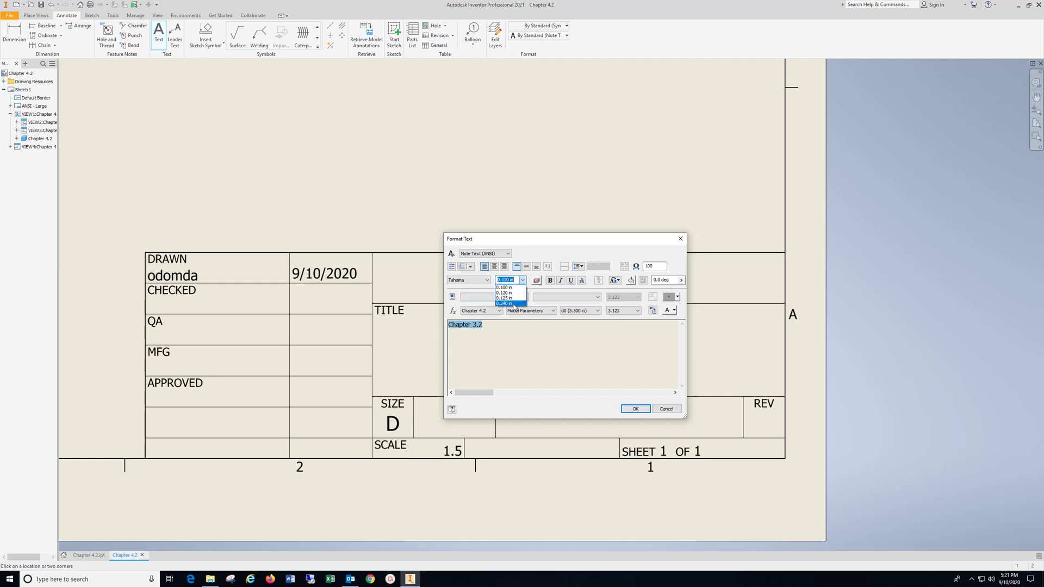
left_click(515, 303)
left_click(637, 410)
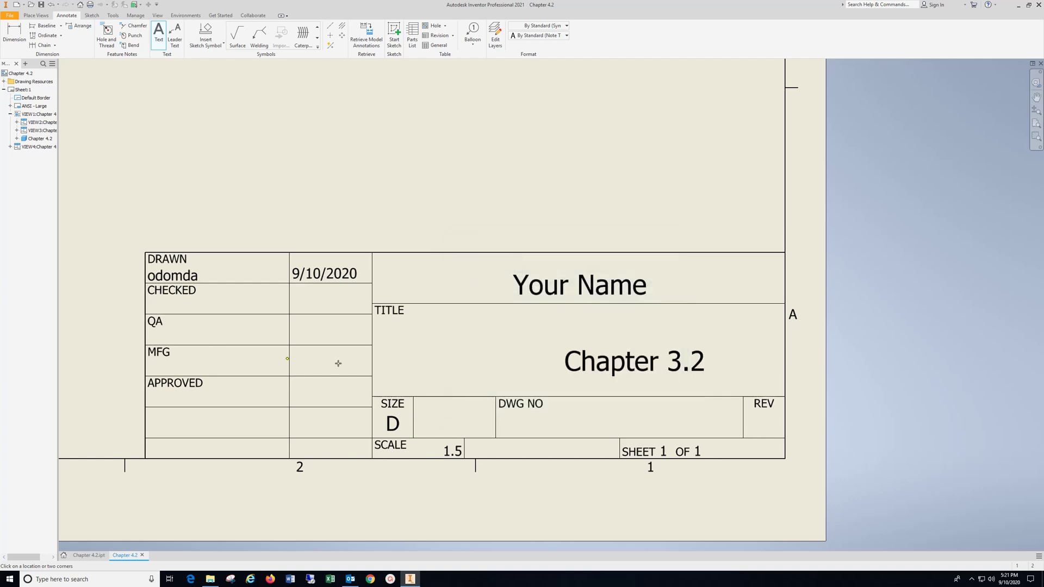
- Add the note "Material: Carbon Steel" at 0.240 in height just left of the title block, above the sheet's lower border
mouse_move(337, 366)
middle_mouse_down()
mouse_move(380, 315)
mouse_move(200, 388)
middle_mouse_up()
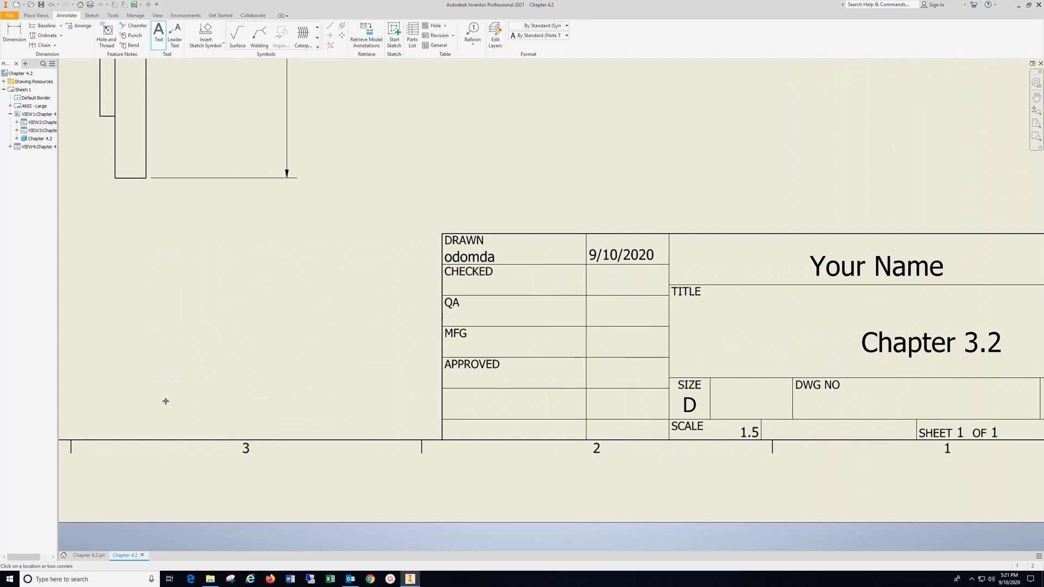
left_click(214, 406)
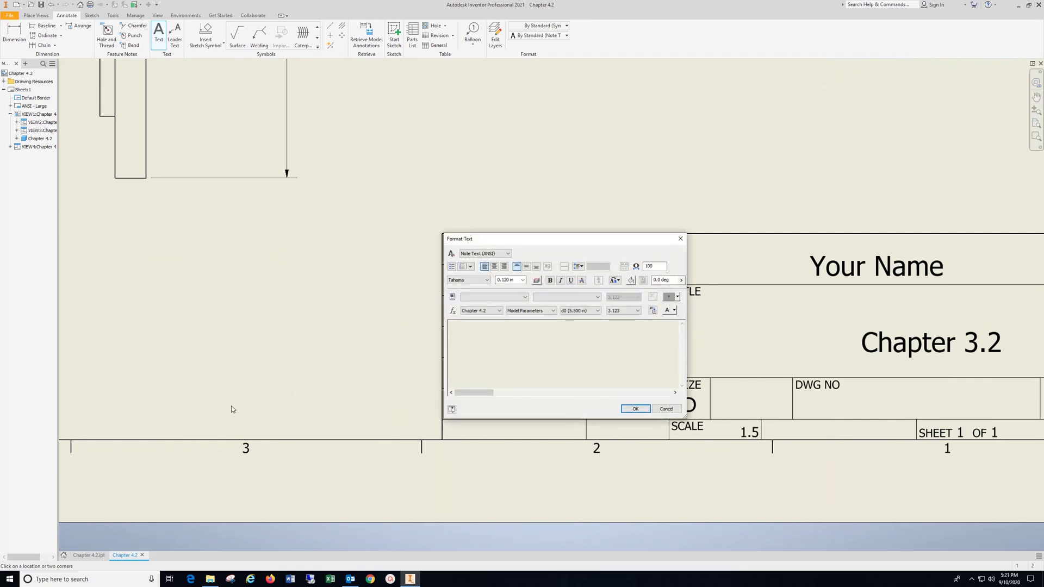
type("Material:")
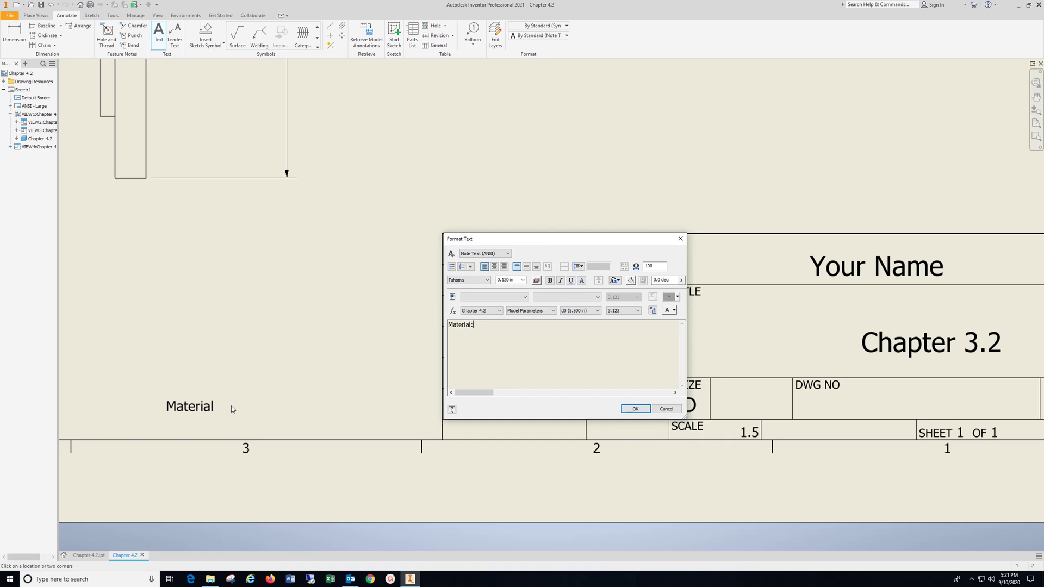
type(" Carbon Steel")
triple_click(535, 325)
left_click(522, 280)
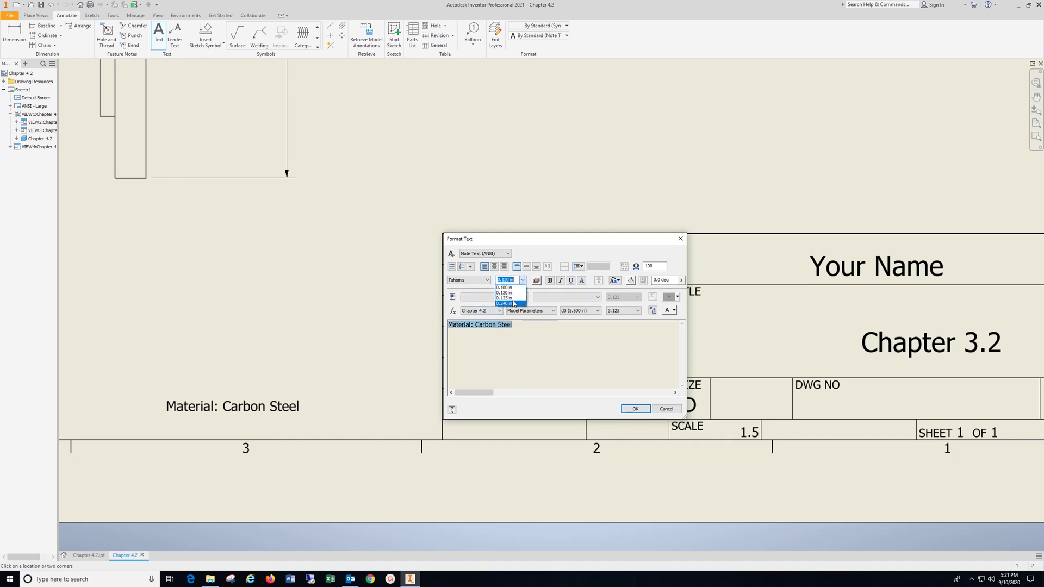
left_click(513, 303)
left_click(647, 412)
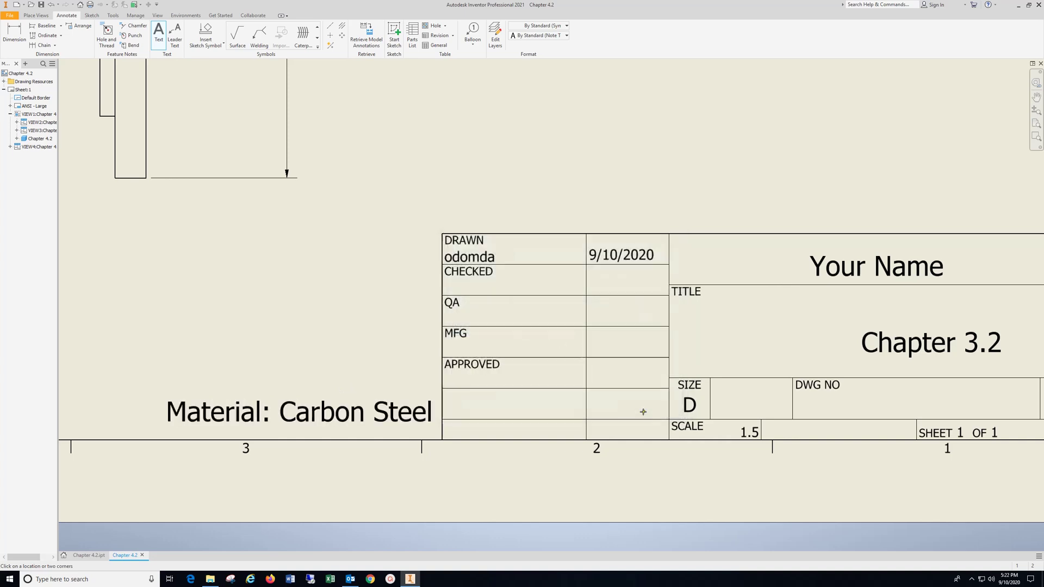
mouse_move(700, 445)
middle_mouse_down()
mouse_move(314, 391)
mouse_move(403, 496)
middle_mouse_up()
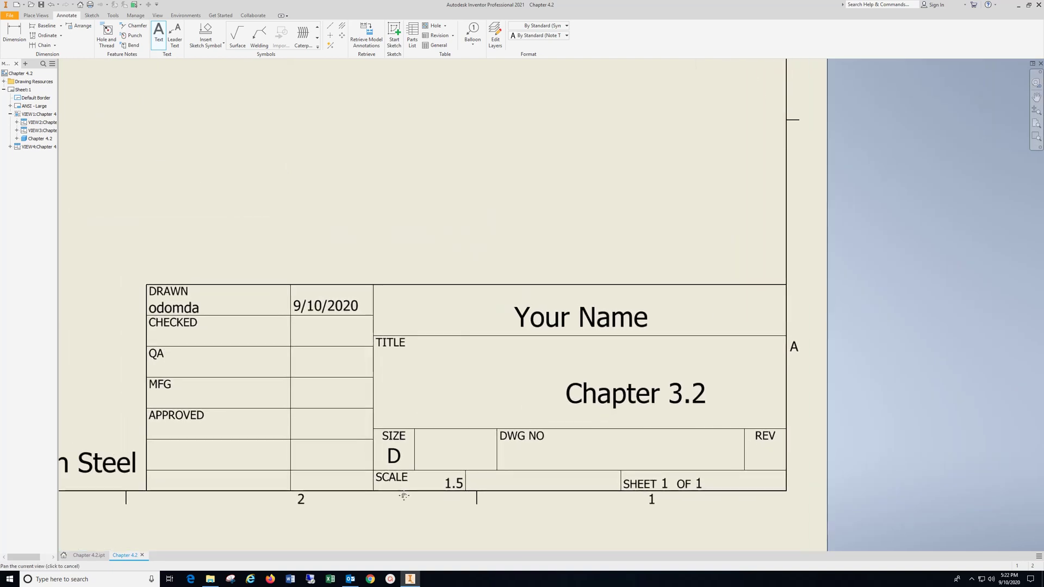
key("Escape")
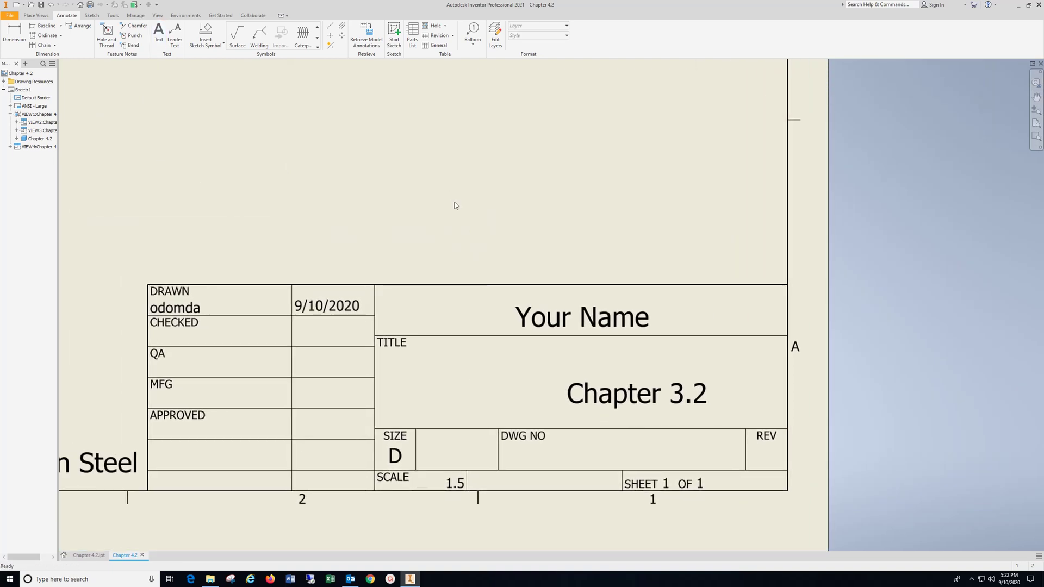
- Reposition the title block texts, raising "Your Name" slightly within its cell and centring "Chapter 3.2" beneath it
left_click(569, 318)
left_click_drag(568, 318, 569, 310)
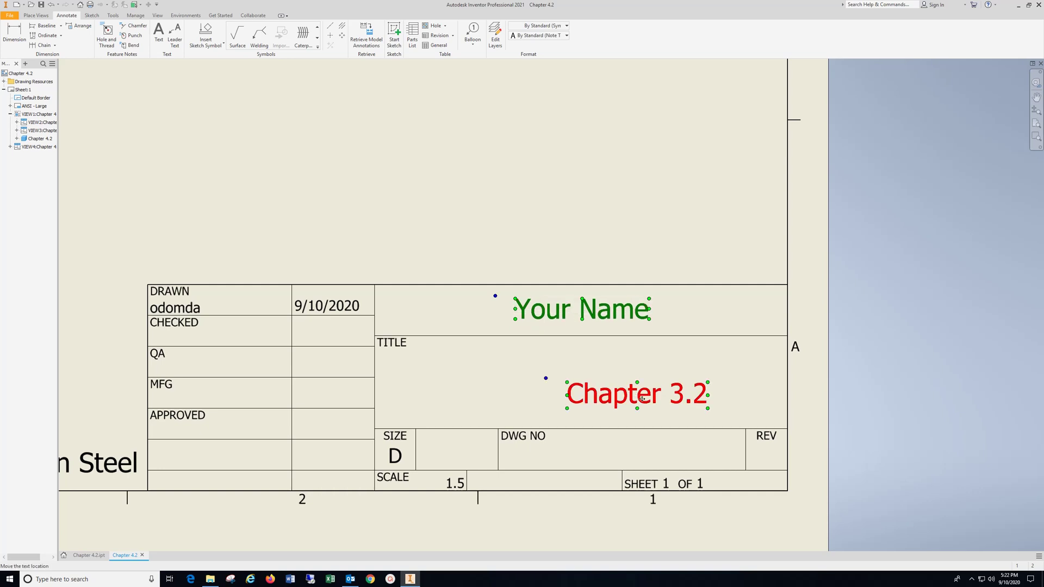
left_click_drag(641, 400, 587, 380)
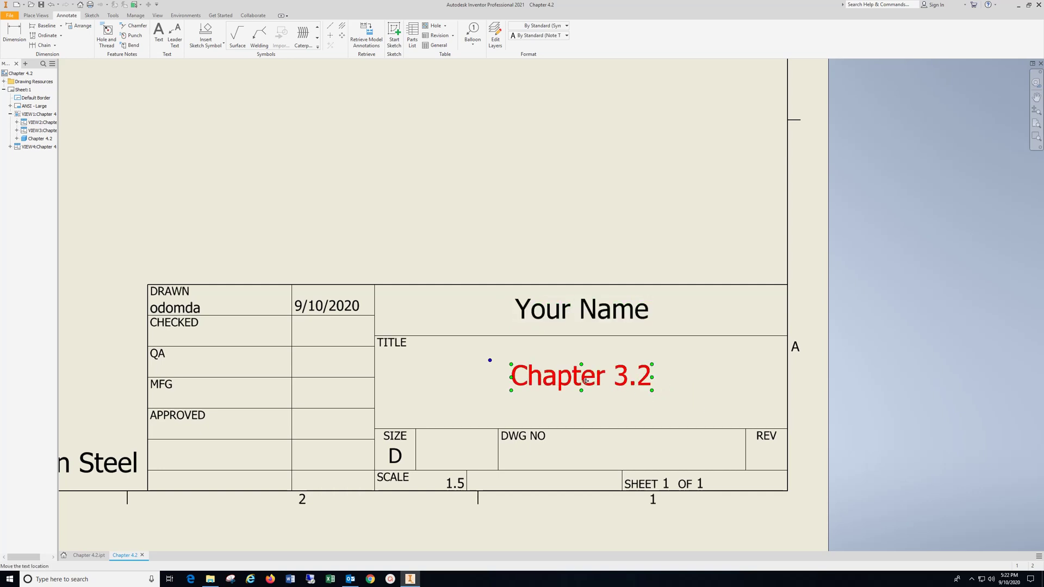
left_click(546, 156)
scroll(506, 339, "down", 4)
scroll(505, 342, "up", 8)
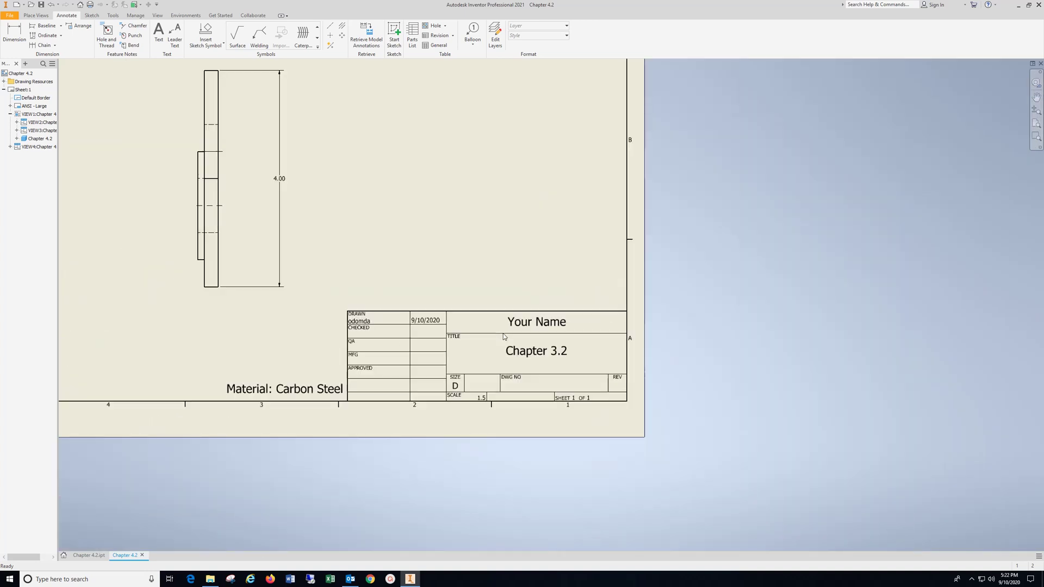
middle_click_drag(503, 333, 615, 388)
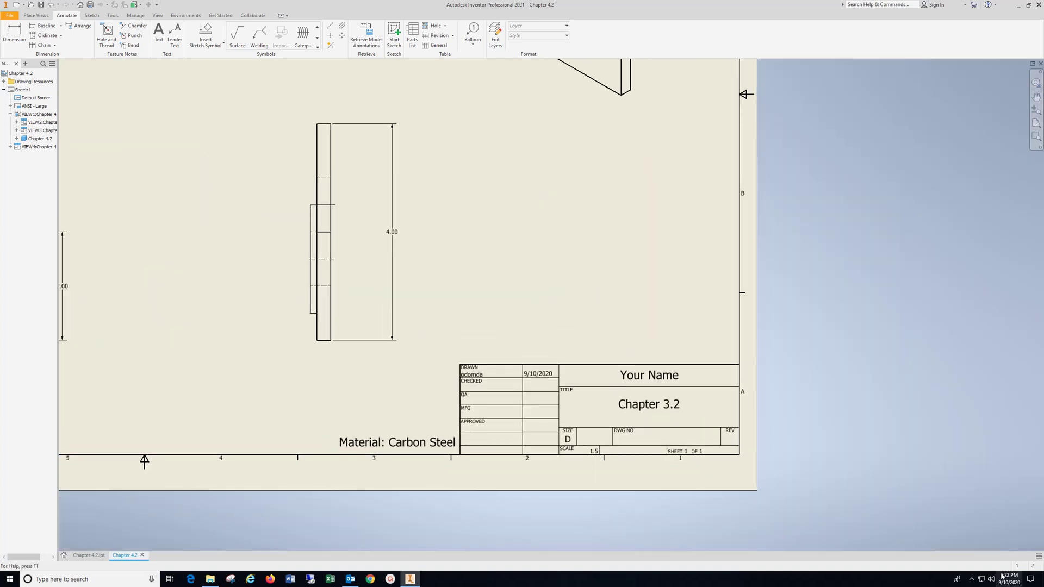
left_click(973, 579)
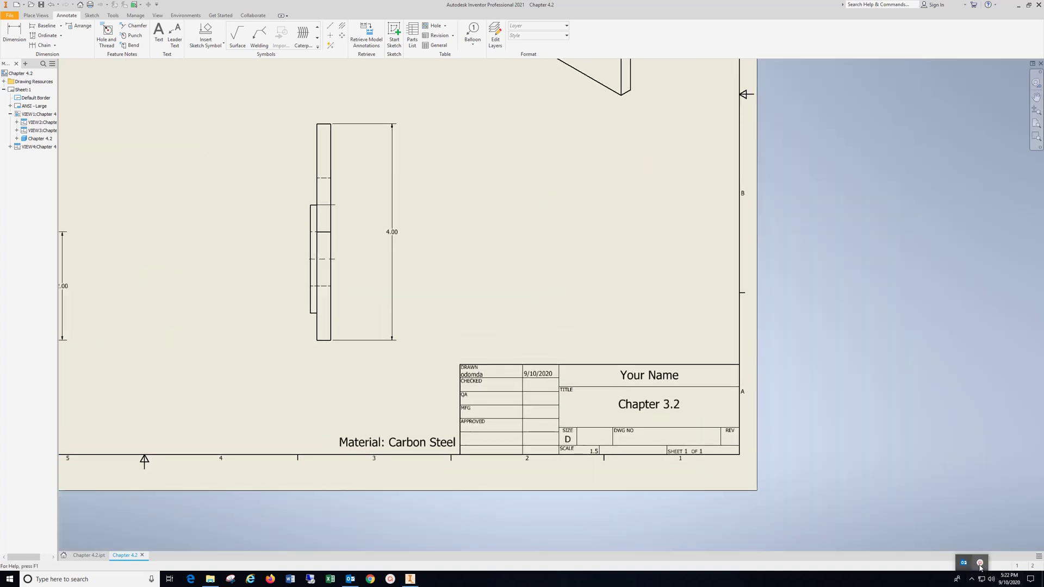